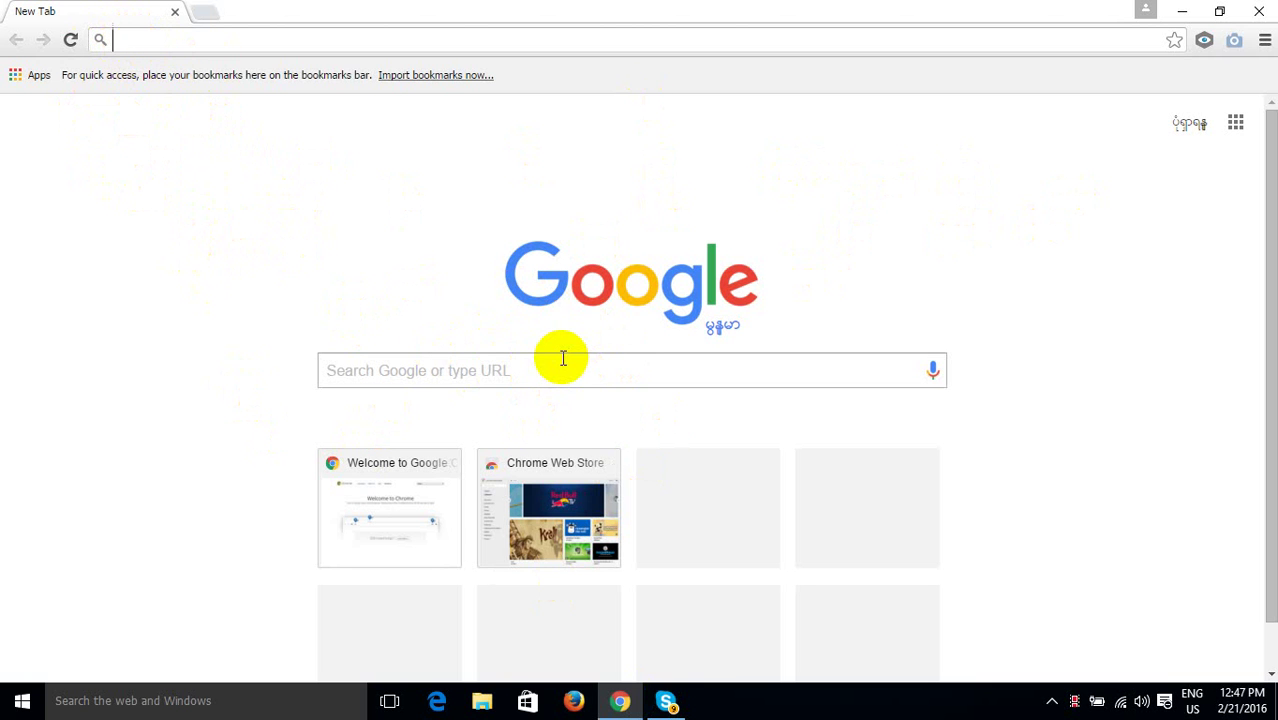
# Search Google for 'gmail' from the Chrome address bar.
pyautogui.write('g')
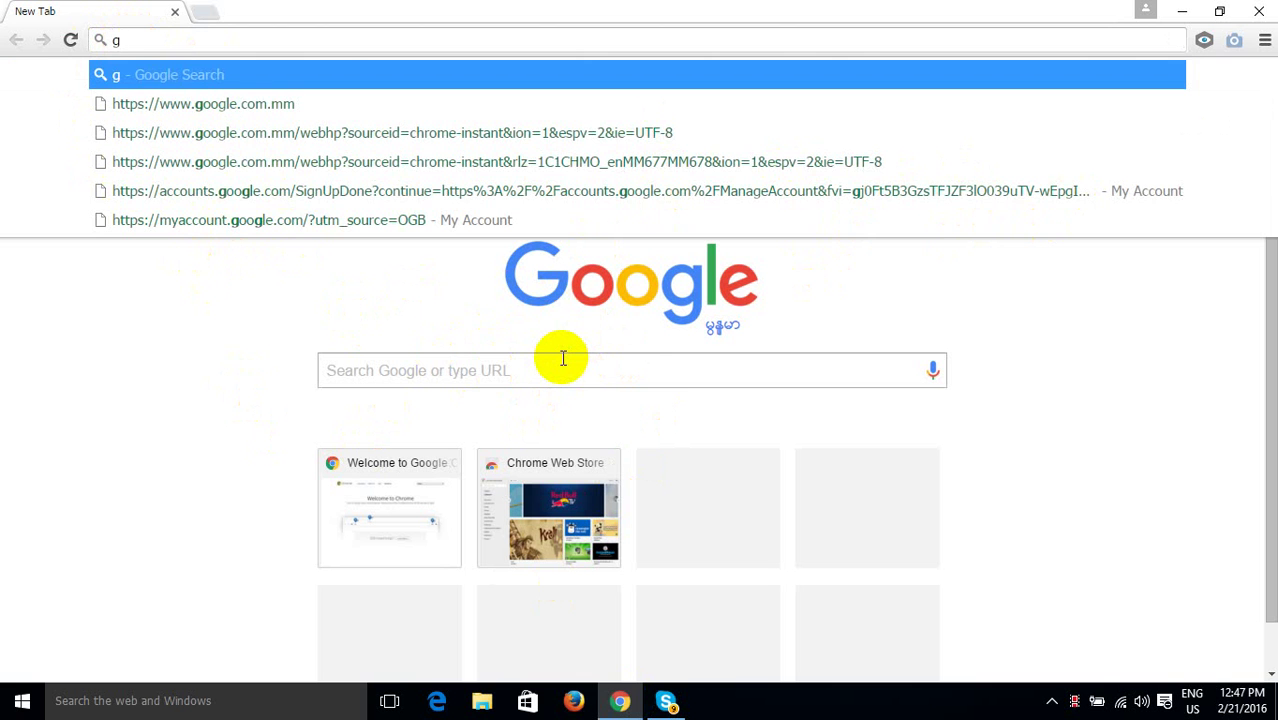
pyautogui.write('ma')
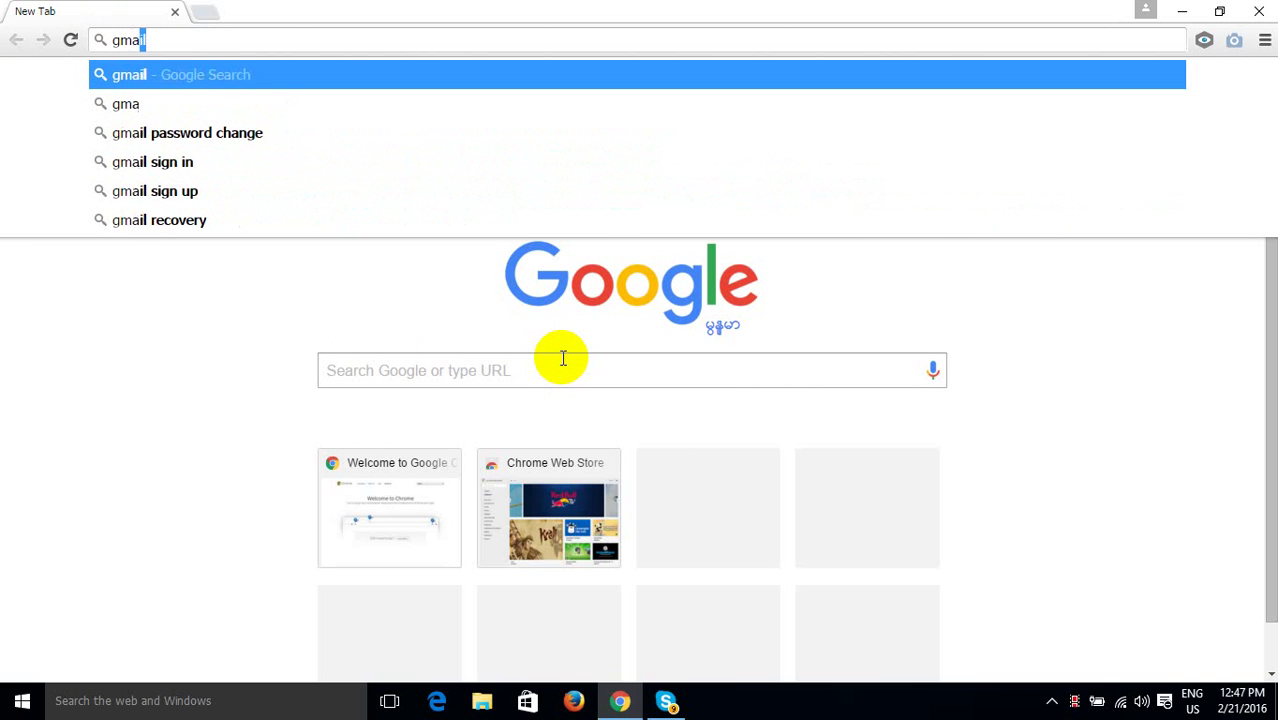
pyautogui.write('i')
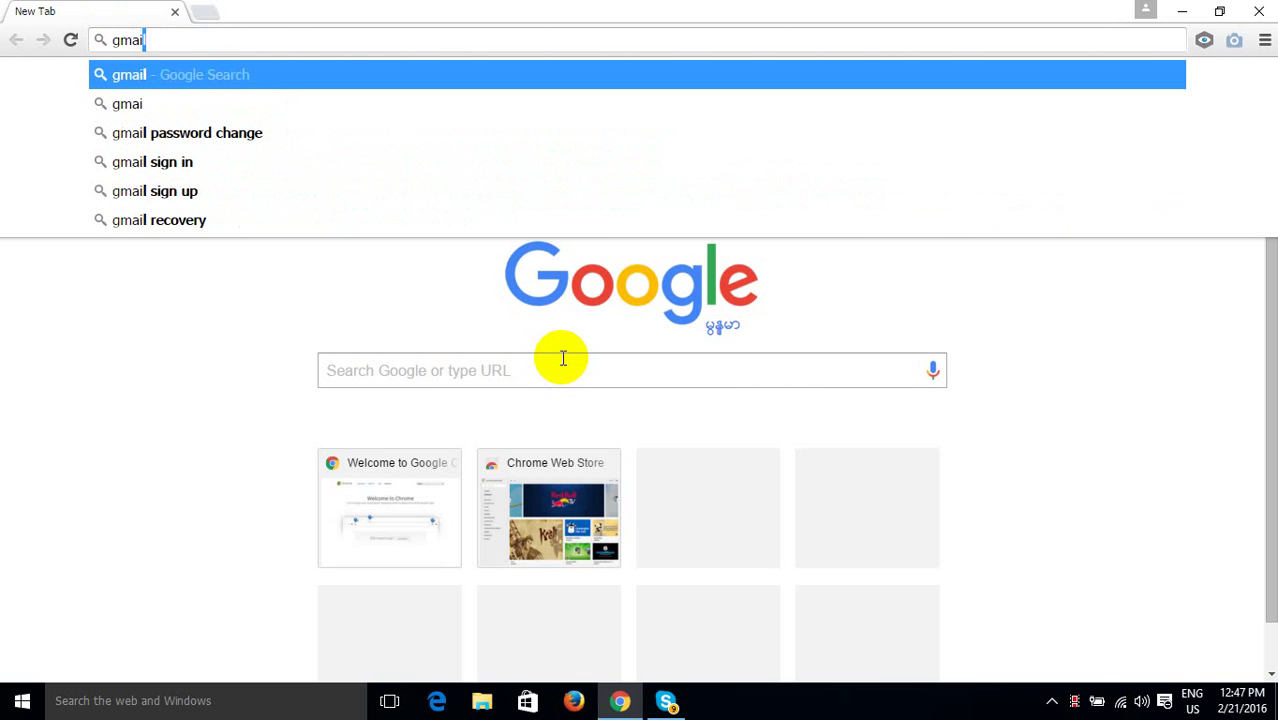
pyautogui.write('l')
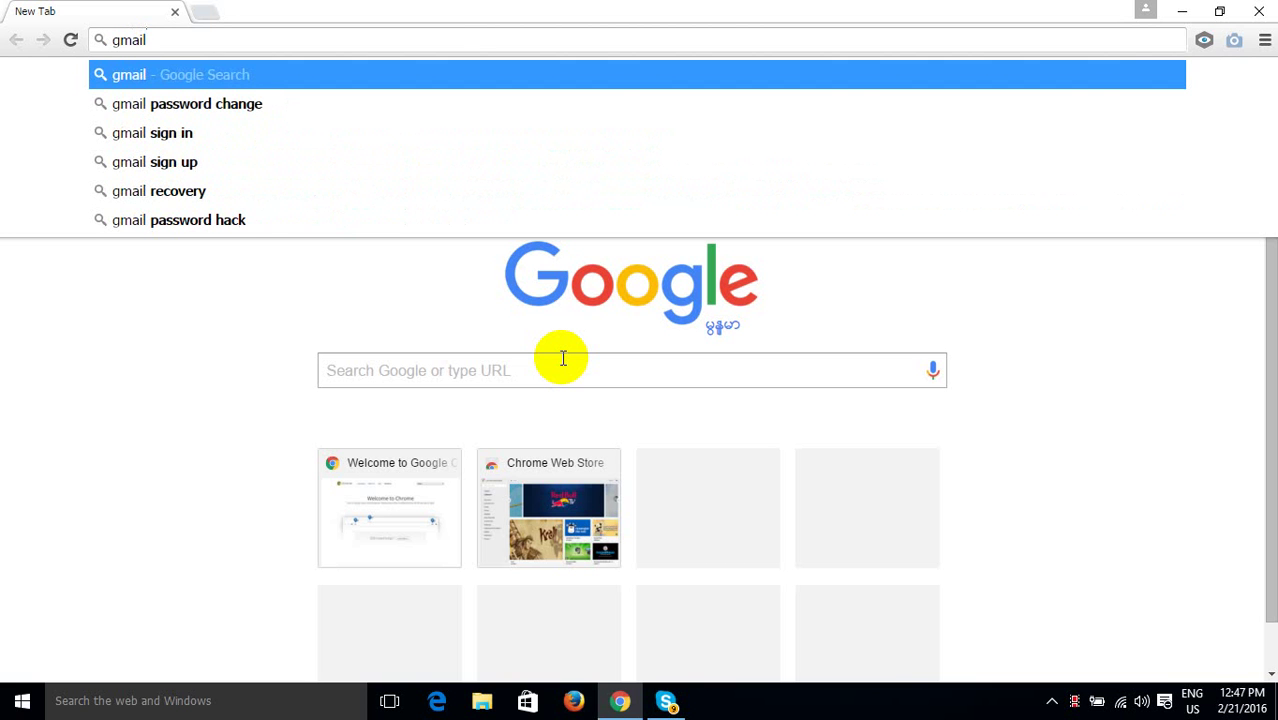
pyautogui.press('Return')
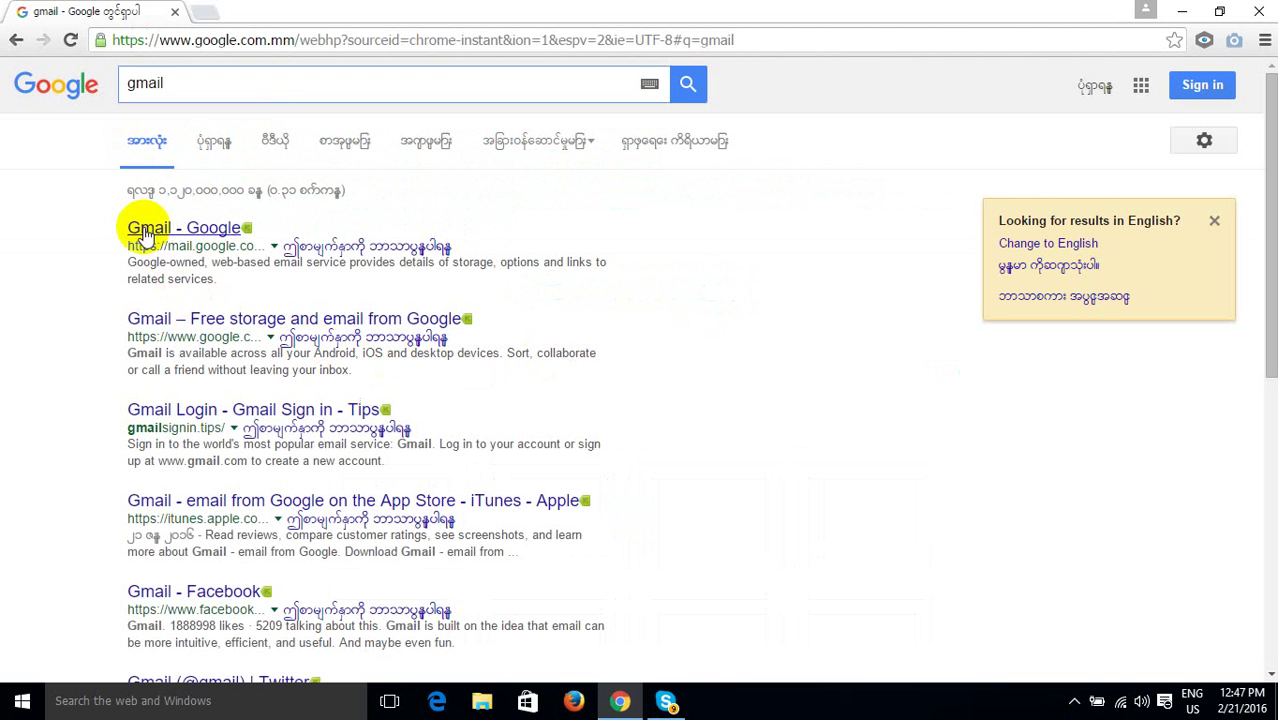
# Open Gmail from the search results, close the Welcome to Gmail dialog, and start a new tab.
pyautogui.click(140, 228)
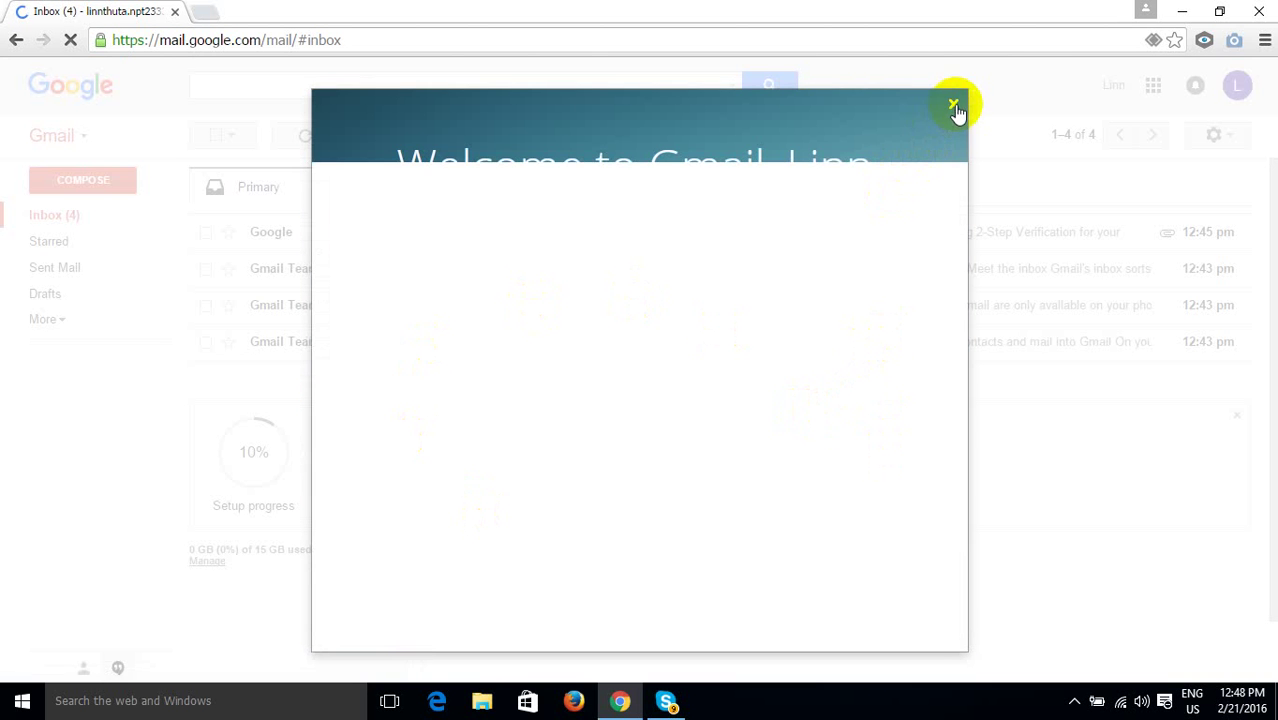
pyautogui.click(952, 108)
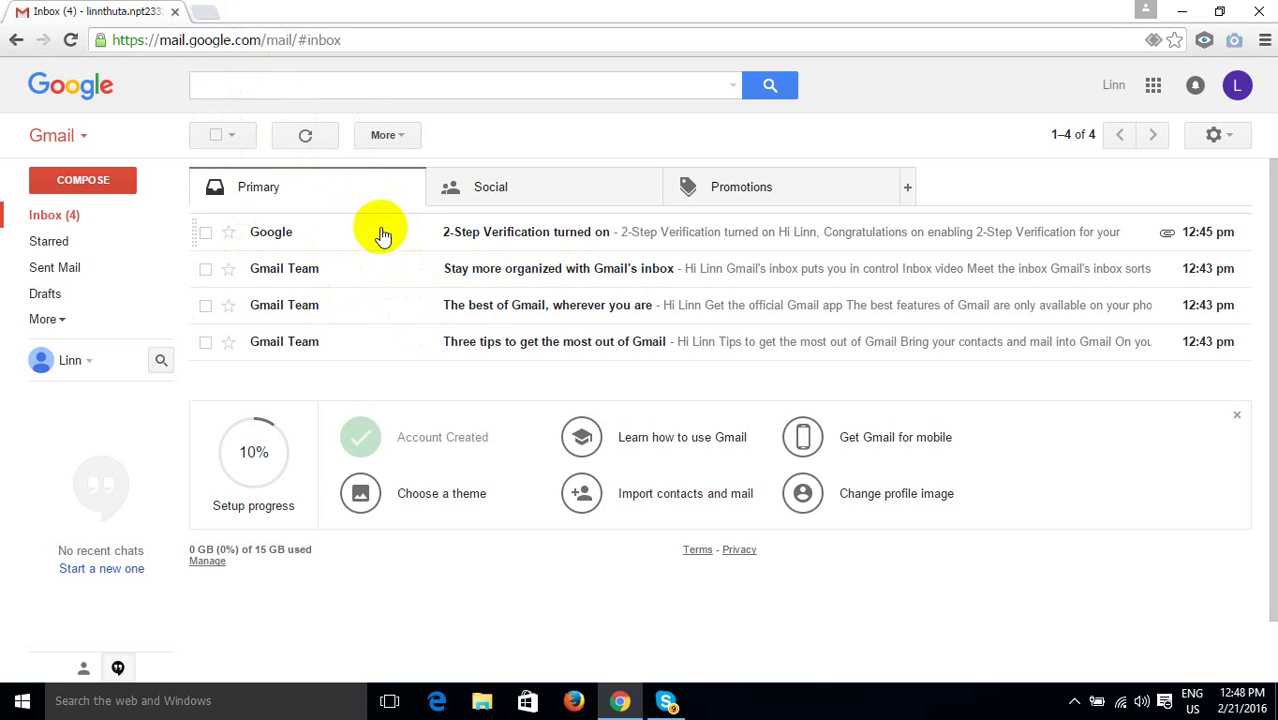
pyautogui.click(205, 13)
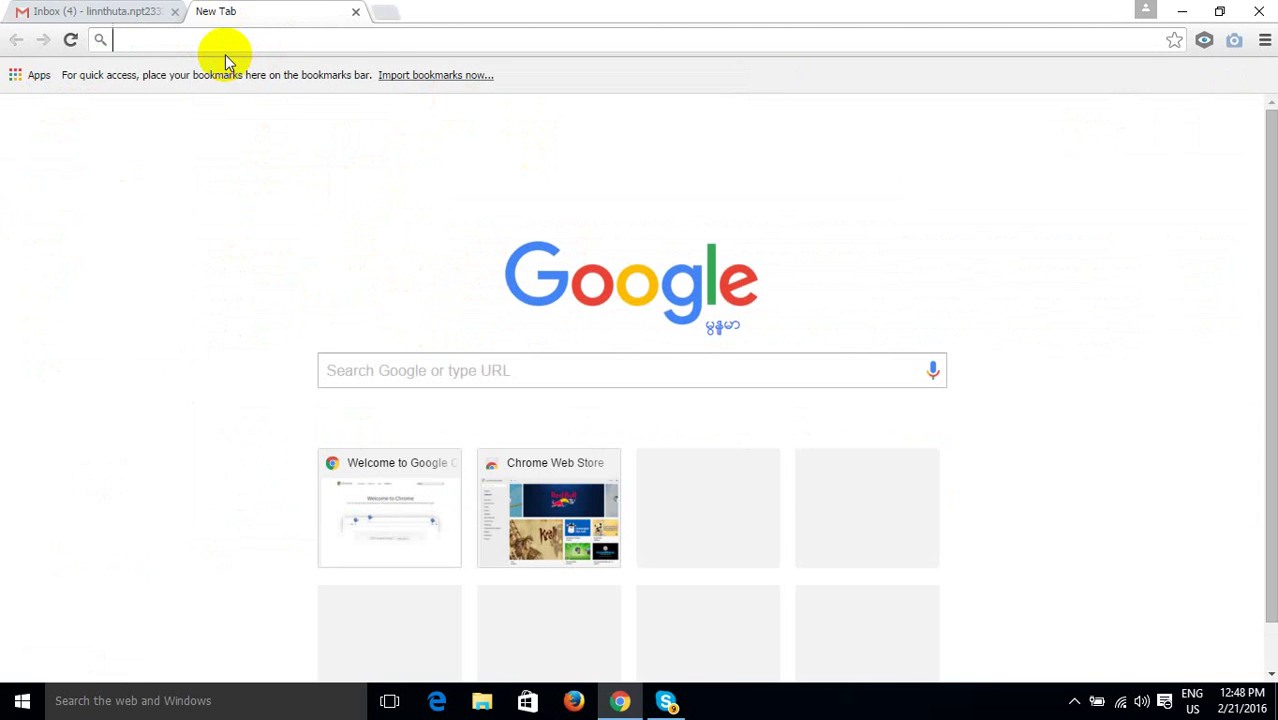
pyautogui.write('www,')
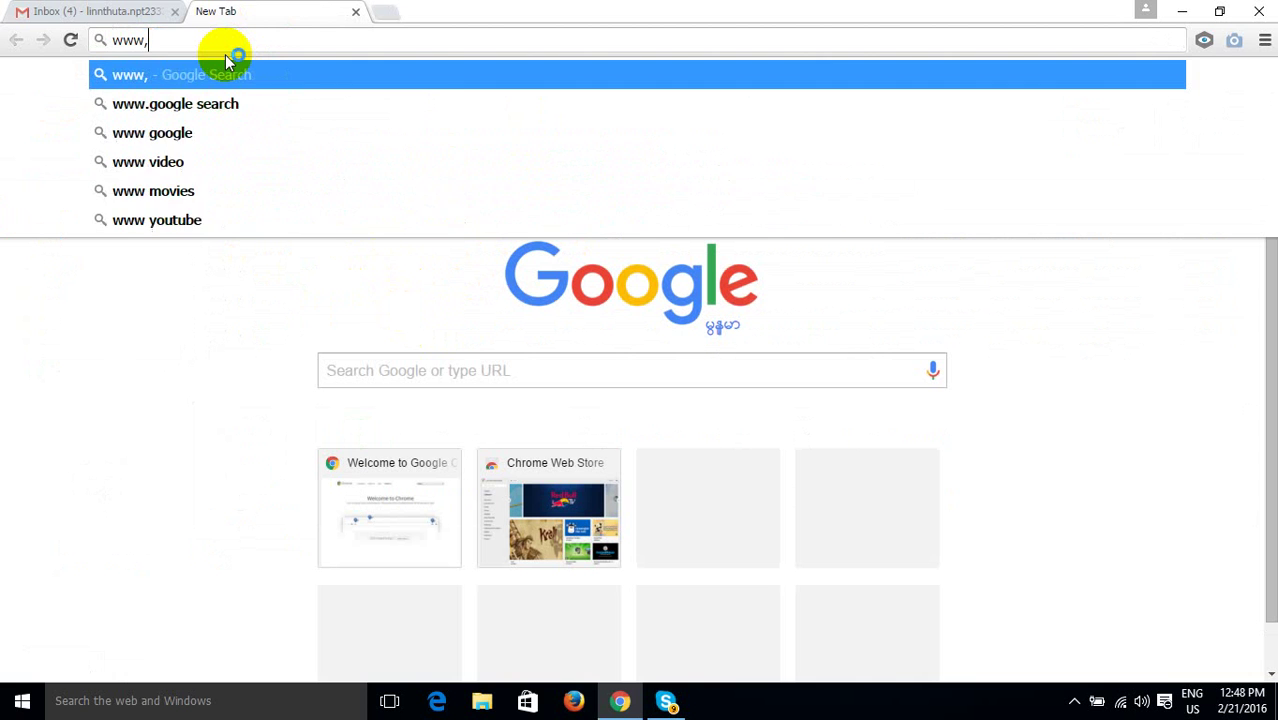
pyautogui.press('BackSpace')
pyautogui.write('.c')
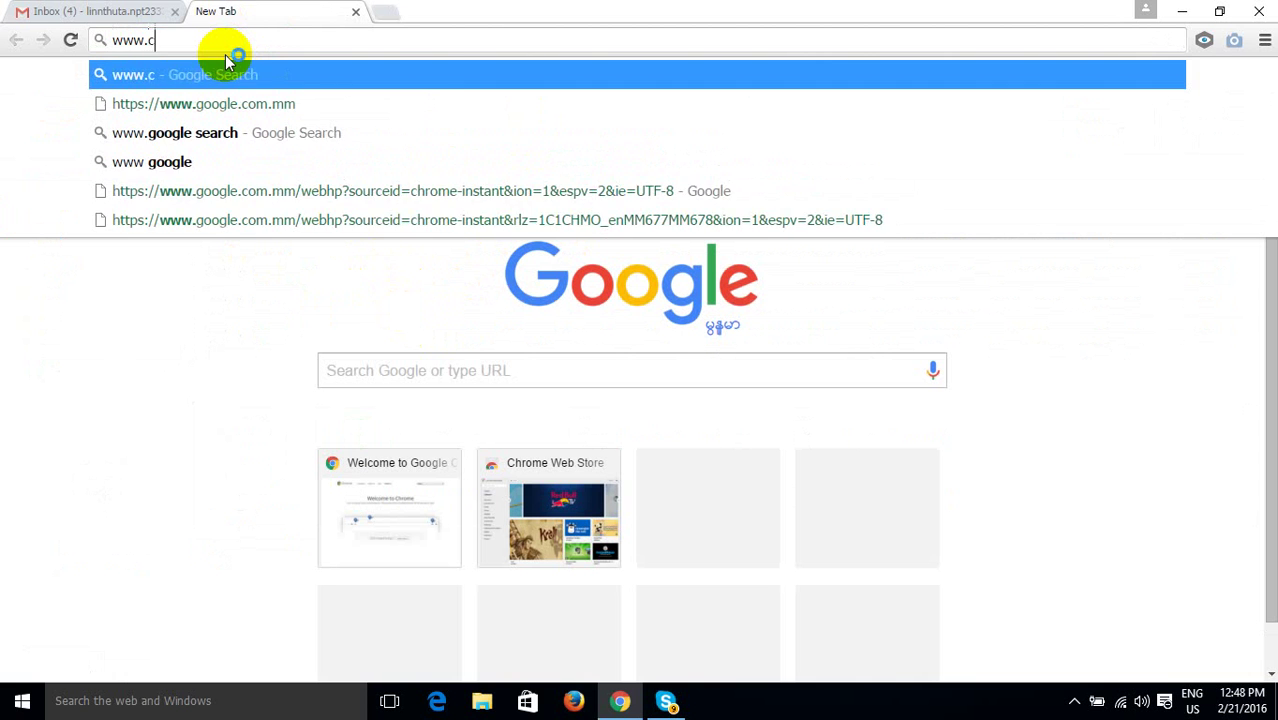
pyautogui.write('oinbad')
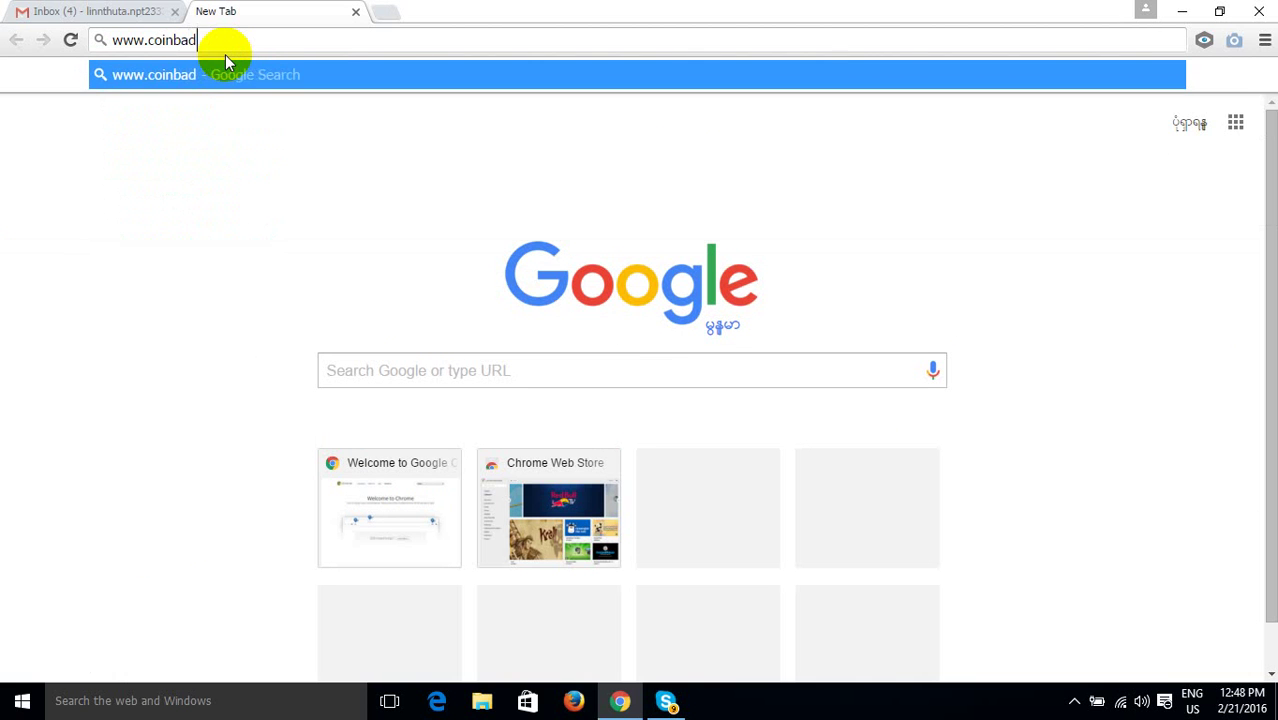
pyautogui.press('BackSpace')
pyautogui.write('se')
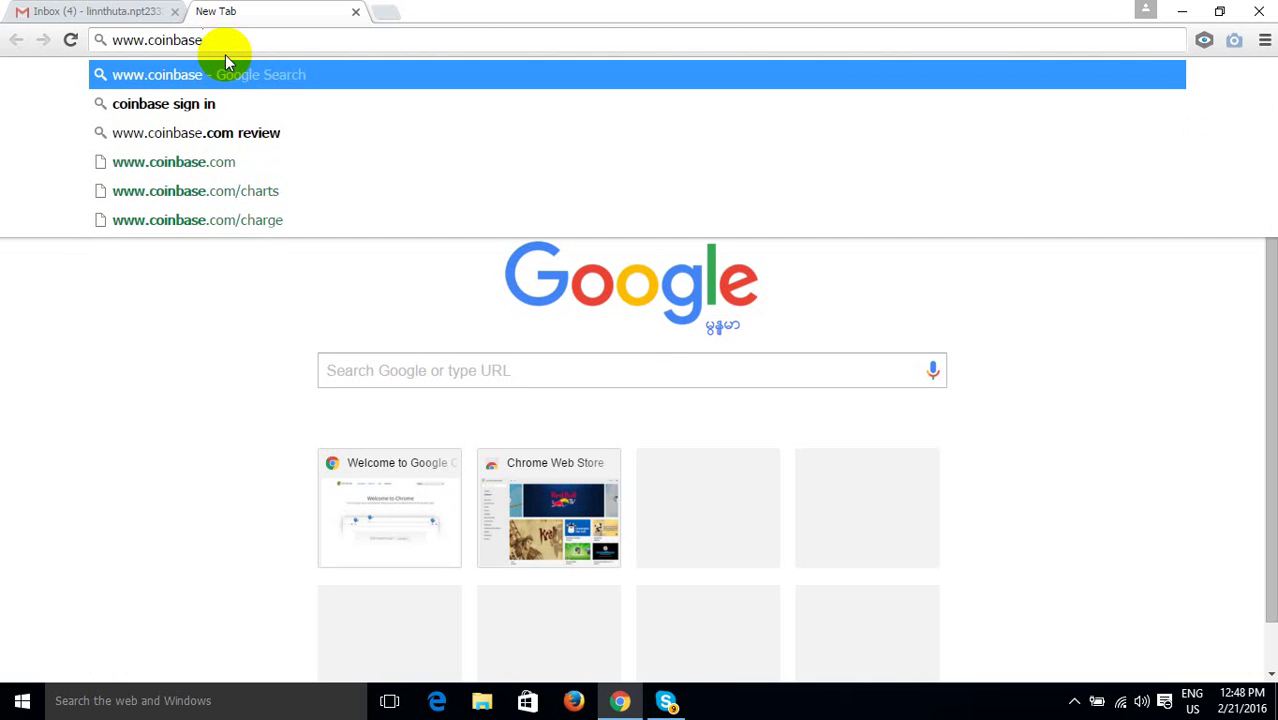
pyautogui.write('.com')
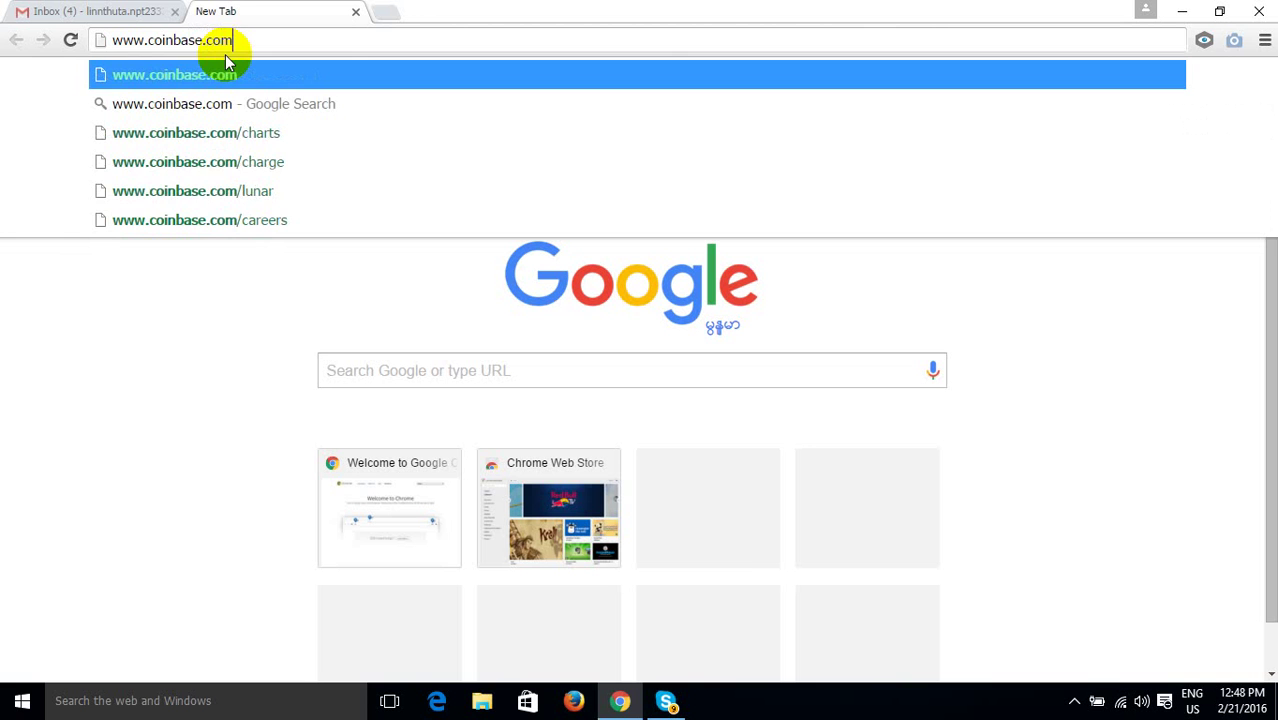
pyautogui.click(228, 62)
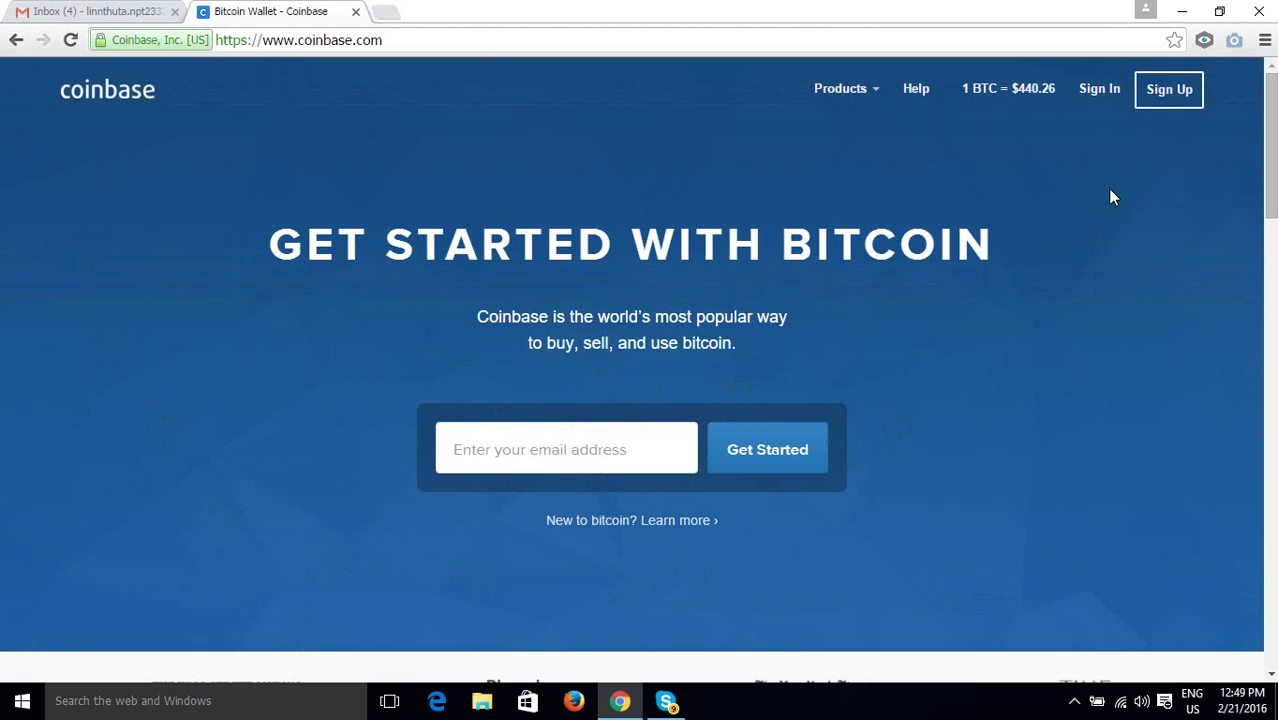
# Open the Coinbase Sign Up form from the homepage.
pyautogui.click(1168, 96)
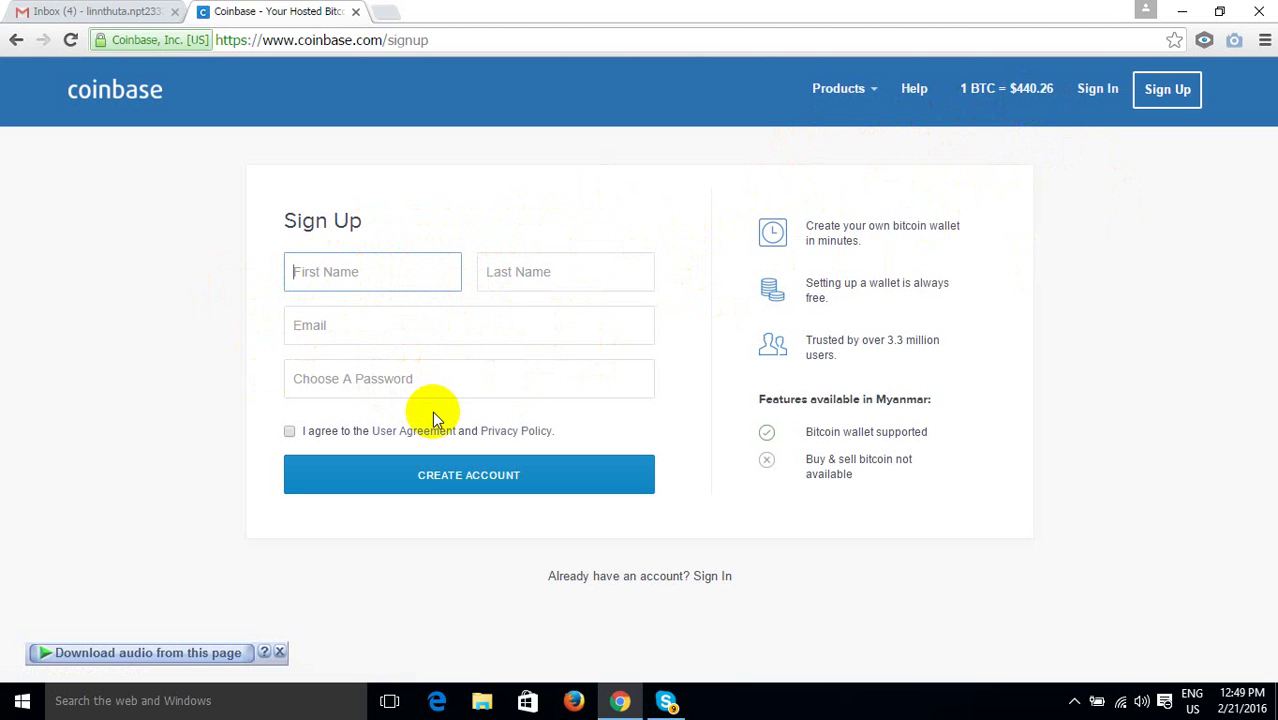
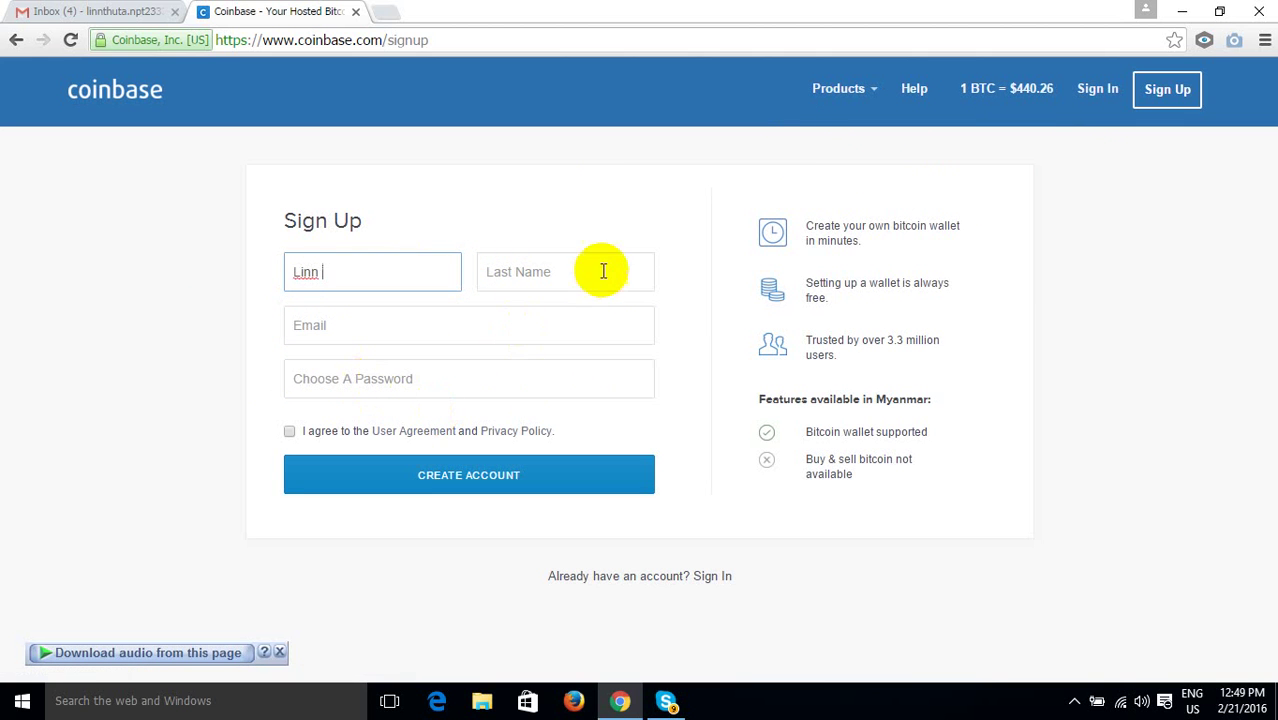
# Enter the user's first name, last name and Gmail address in the sign-up form.
pyautogui.click(494, 274)
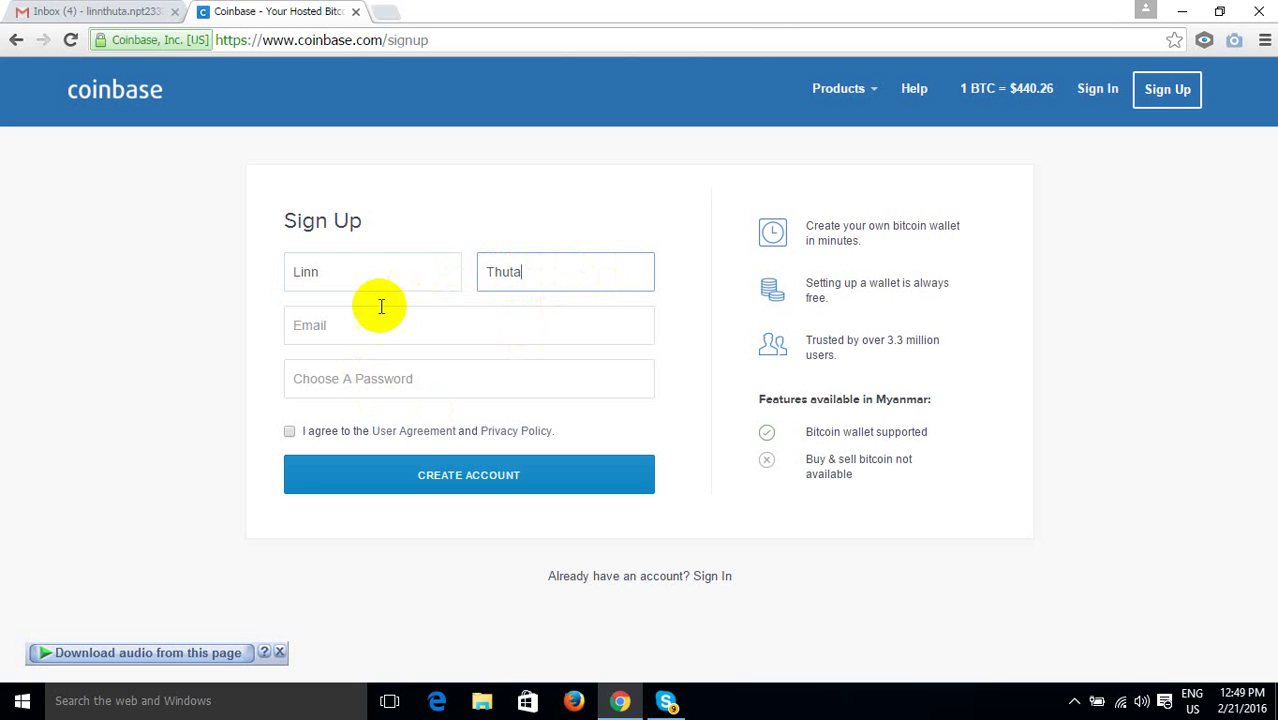
pyautogui.click(371, 337)
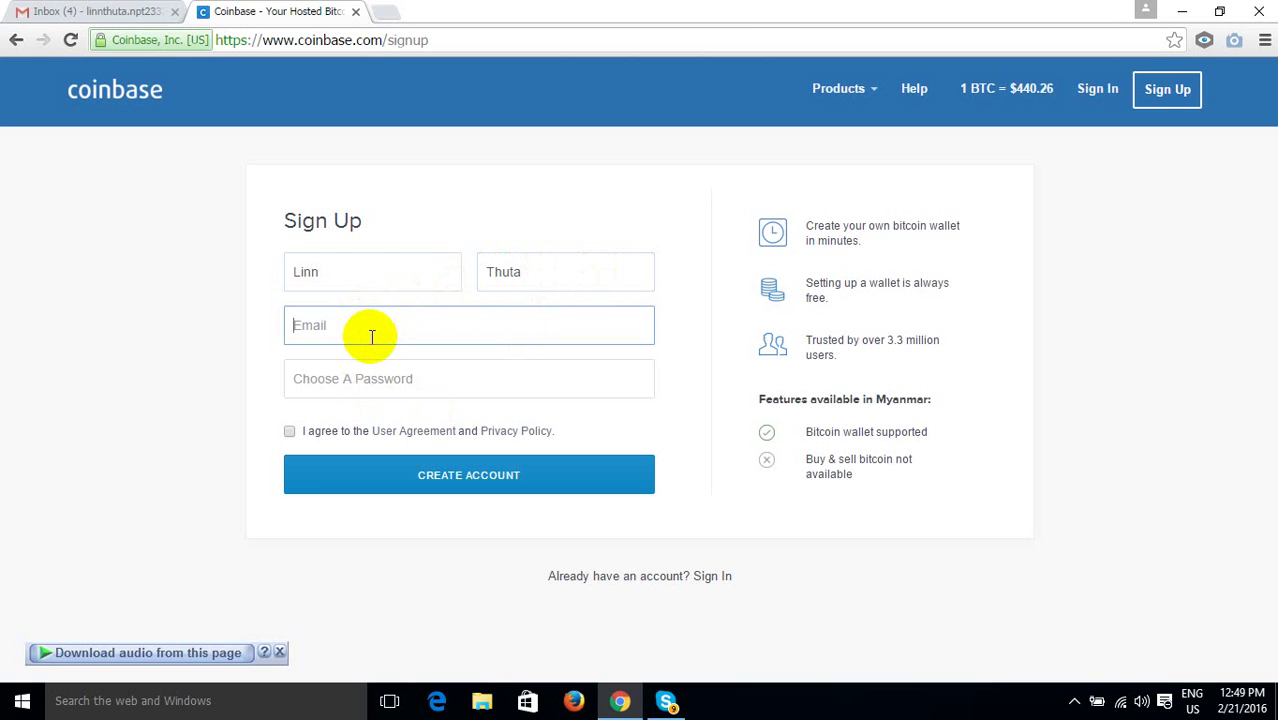
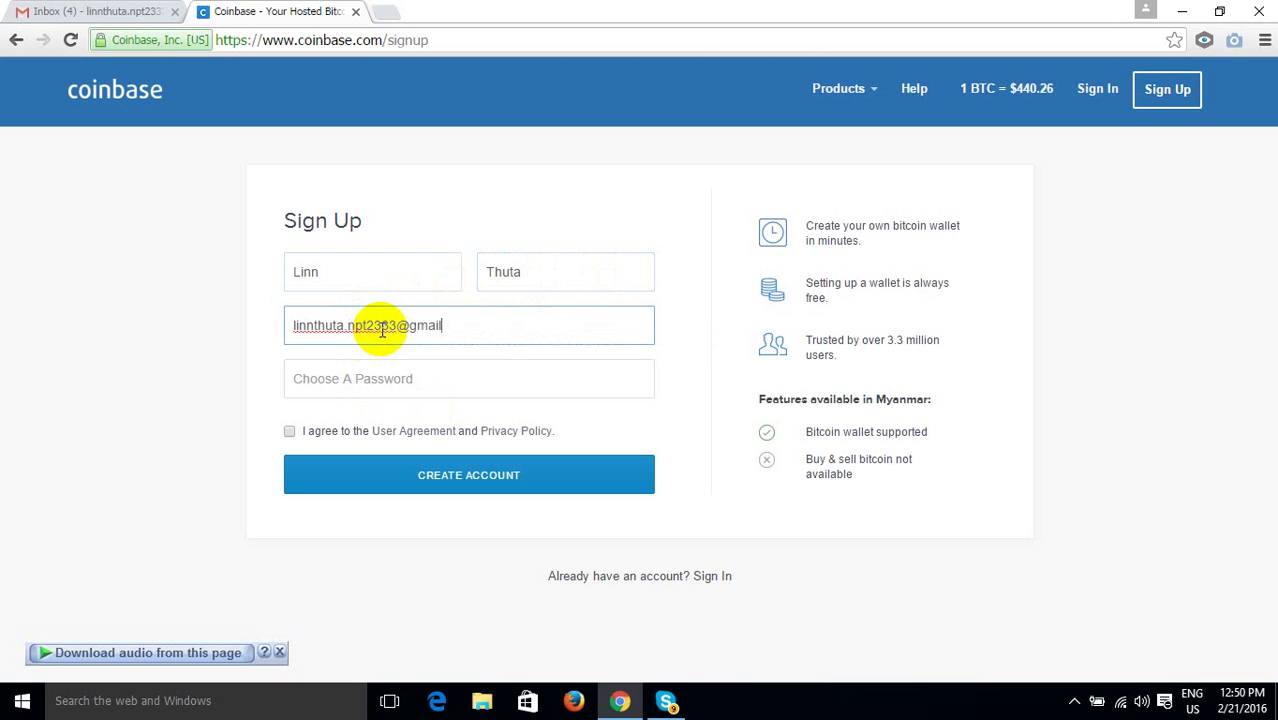
pyautogui.click(322, 387)
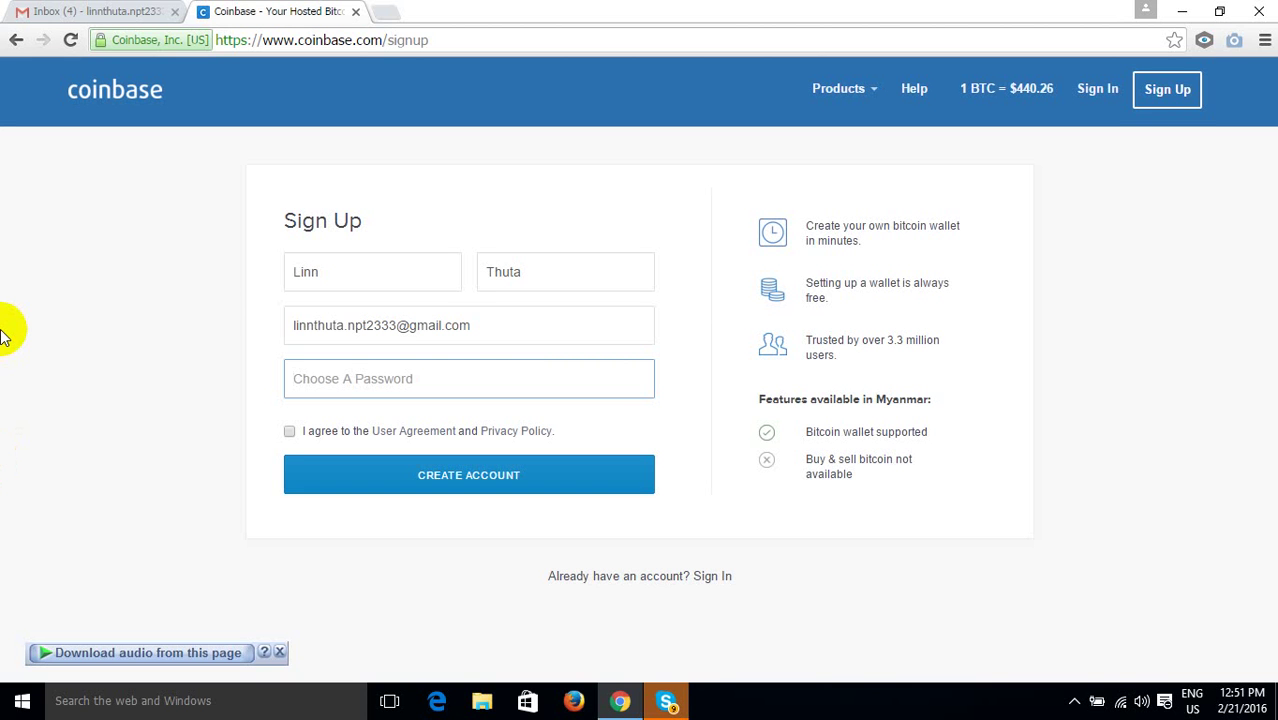
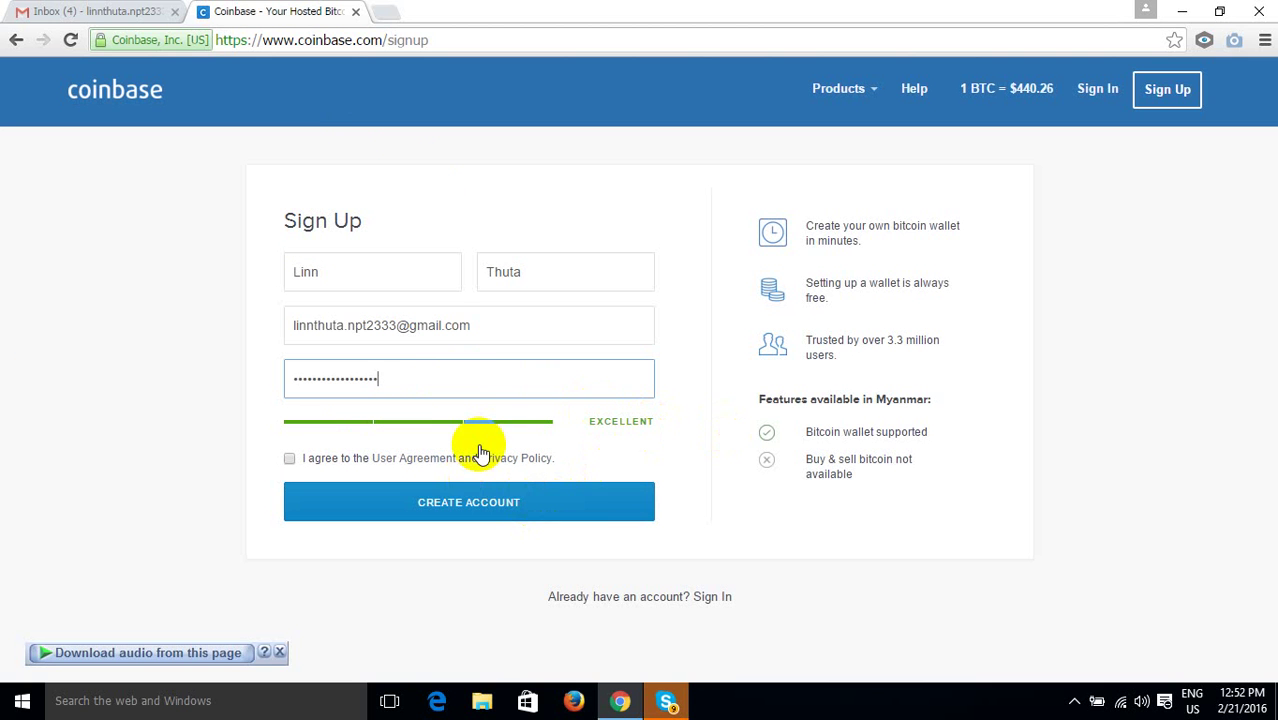
# Accept the User Agreement, create the Coinbase account, and save the password in Chrome.
pyautogui.click(293, 461)
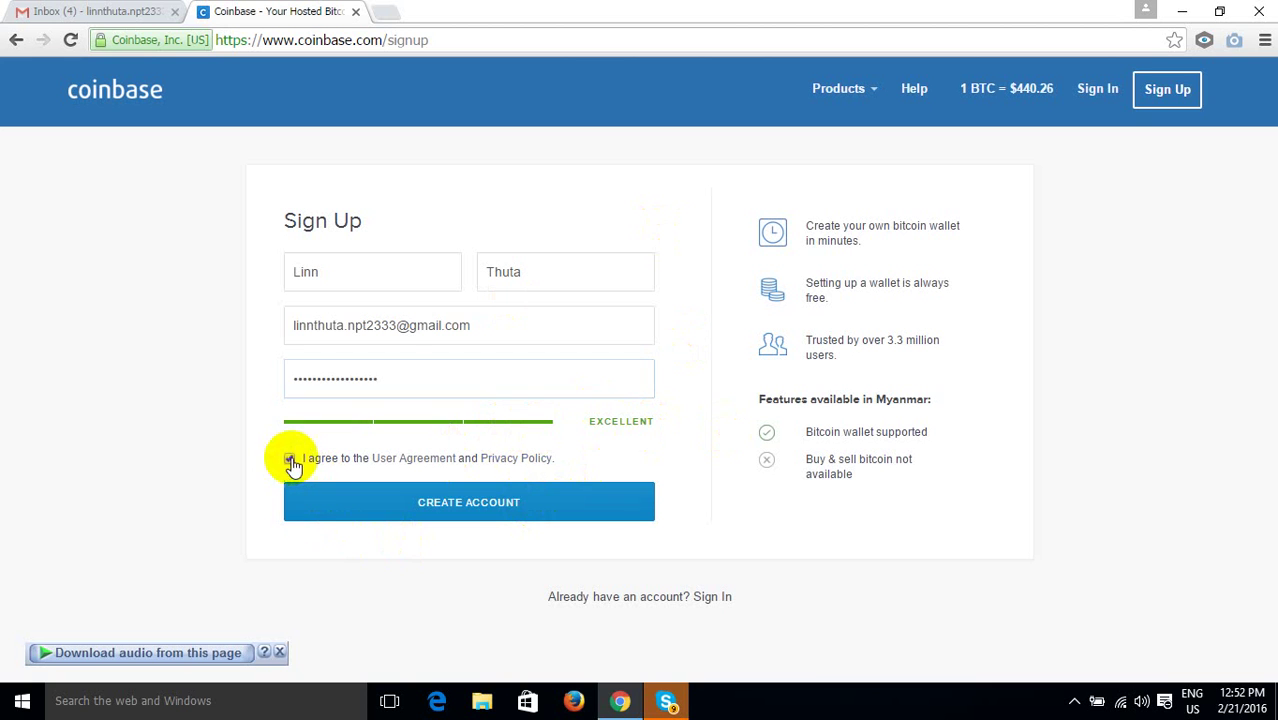
pyautogui.click(476, 508)
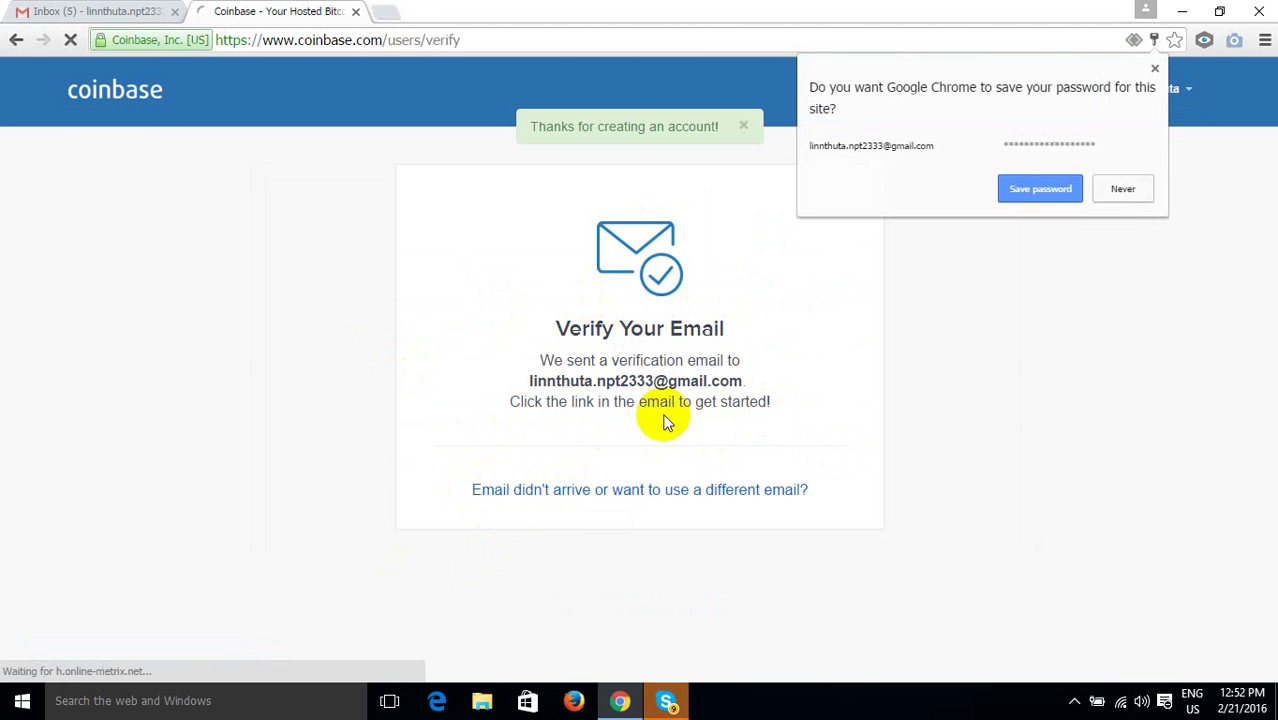
pyautogui.click(1045, 189)
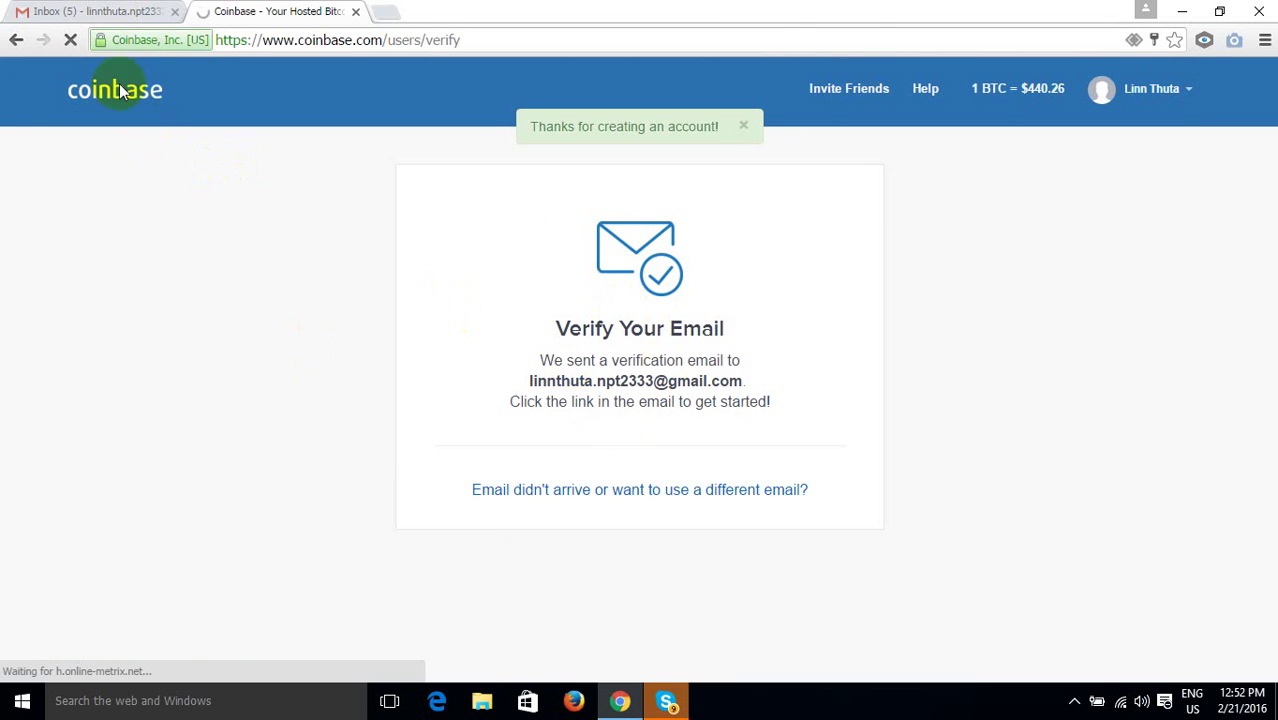
# Open the 'Please Verify Your Email Address' message in Gmail and confirm the email address.
pyautogui.click(105, 15)
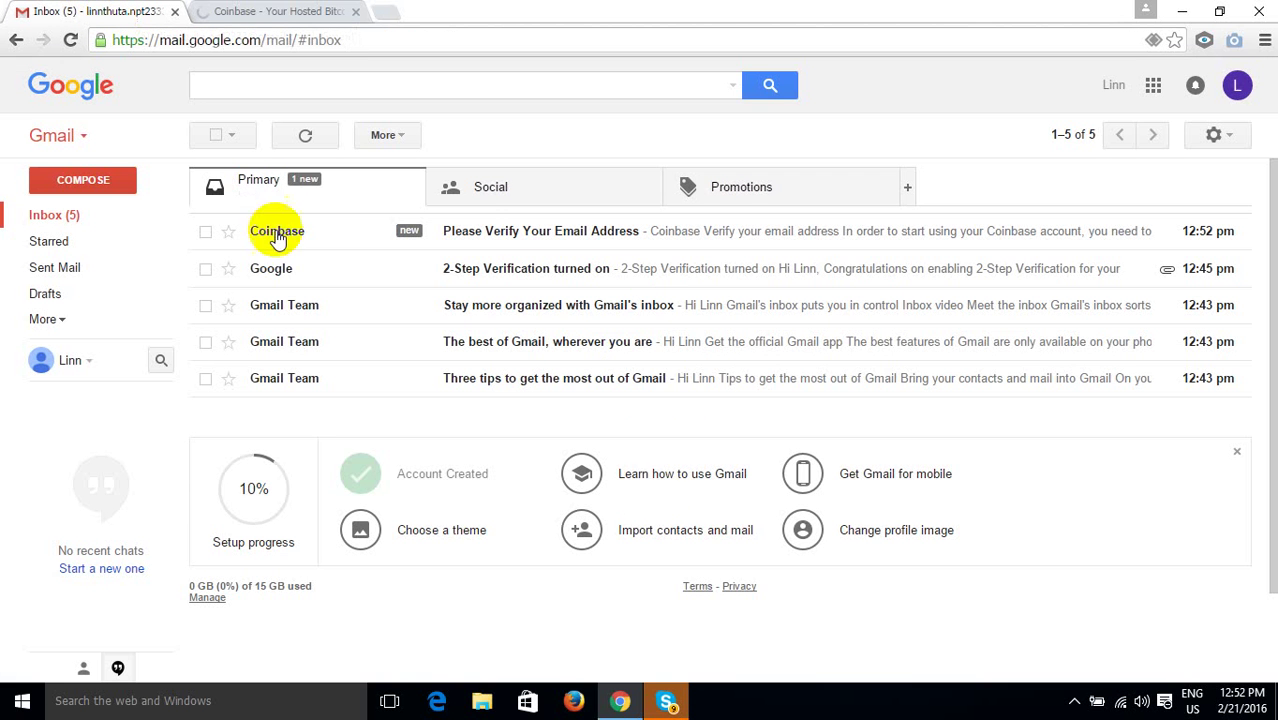
pyautogui.click(478, 236)
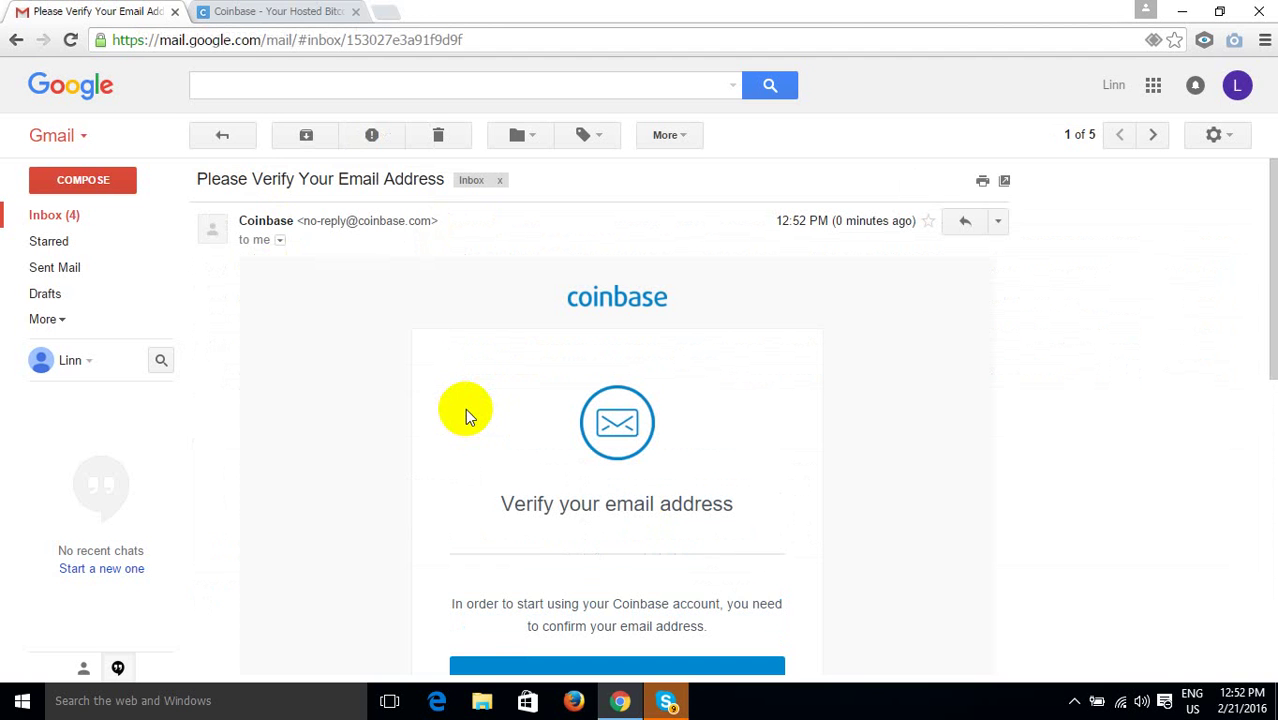
pyautogui.scroll(-2, 633, 579)
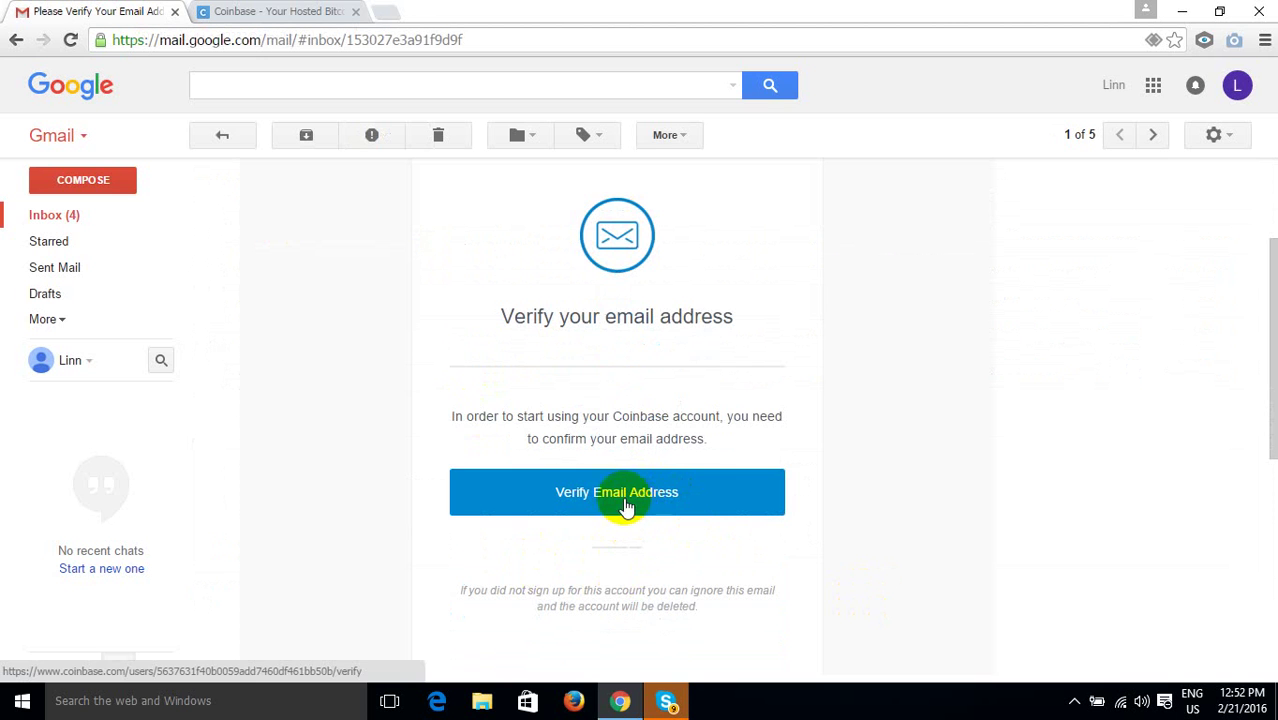
pyautogui.scroll(1, 633, 566)
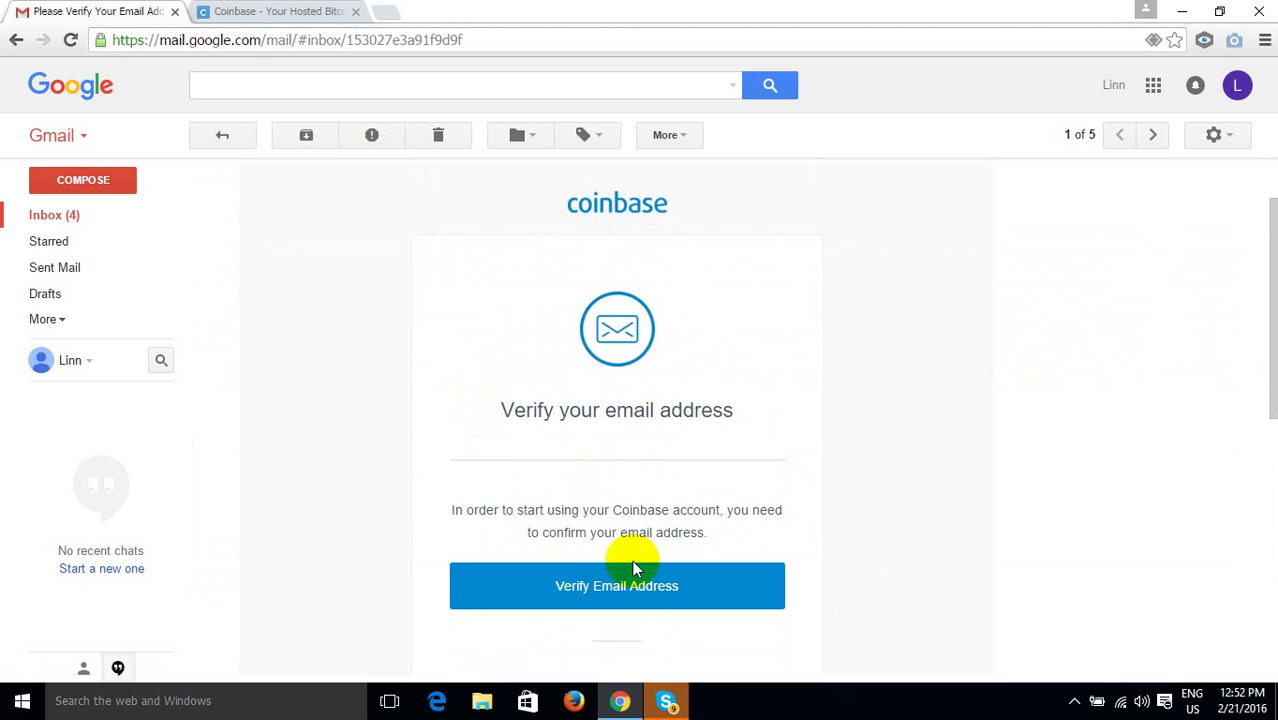
pyautogui.click(568, 590)
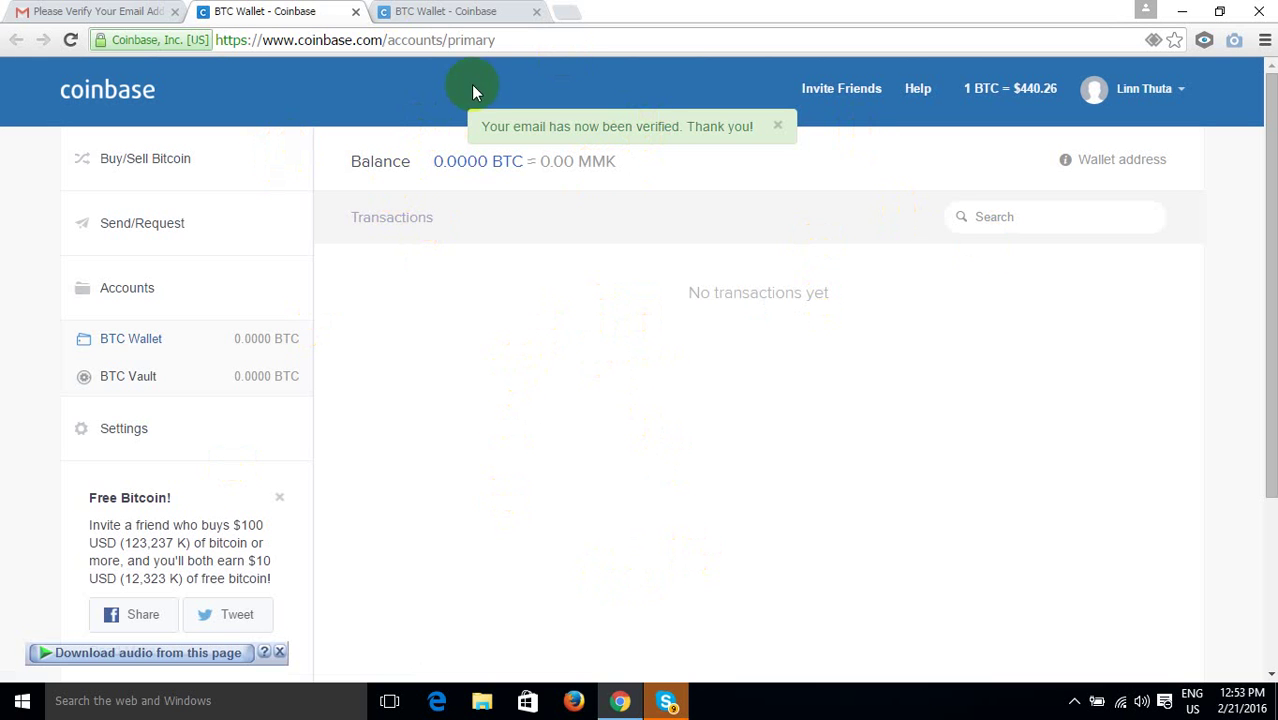
# Close the third, duplicate BTC Wallet - Coinbase tab.
pyautogui.click(425, 17)
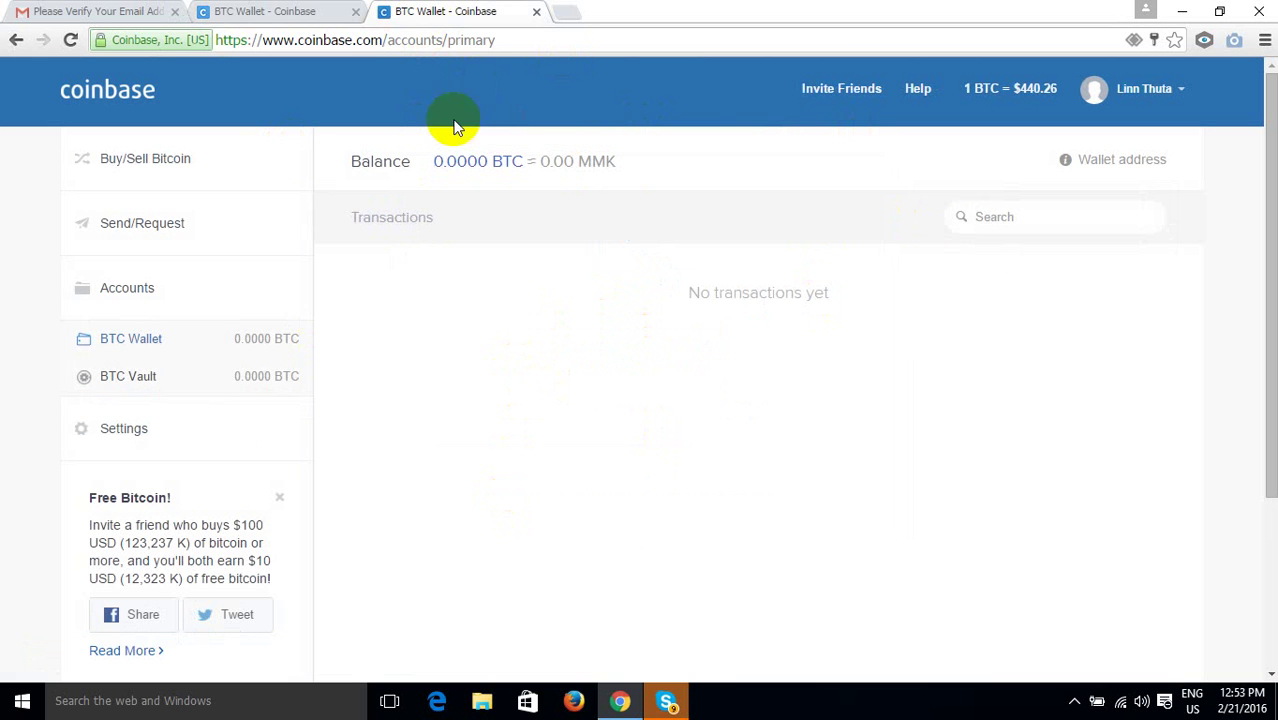
pyautogui.click(537, 14)
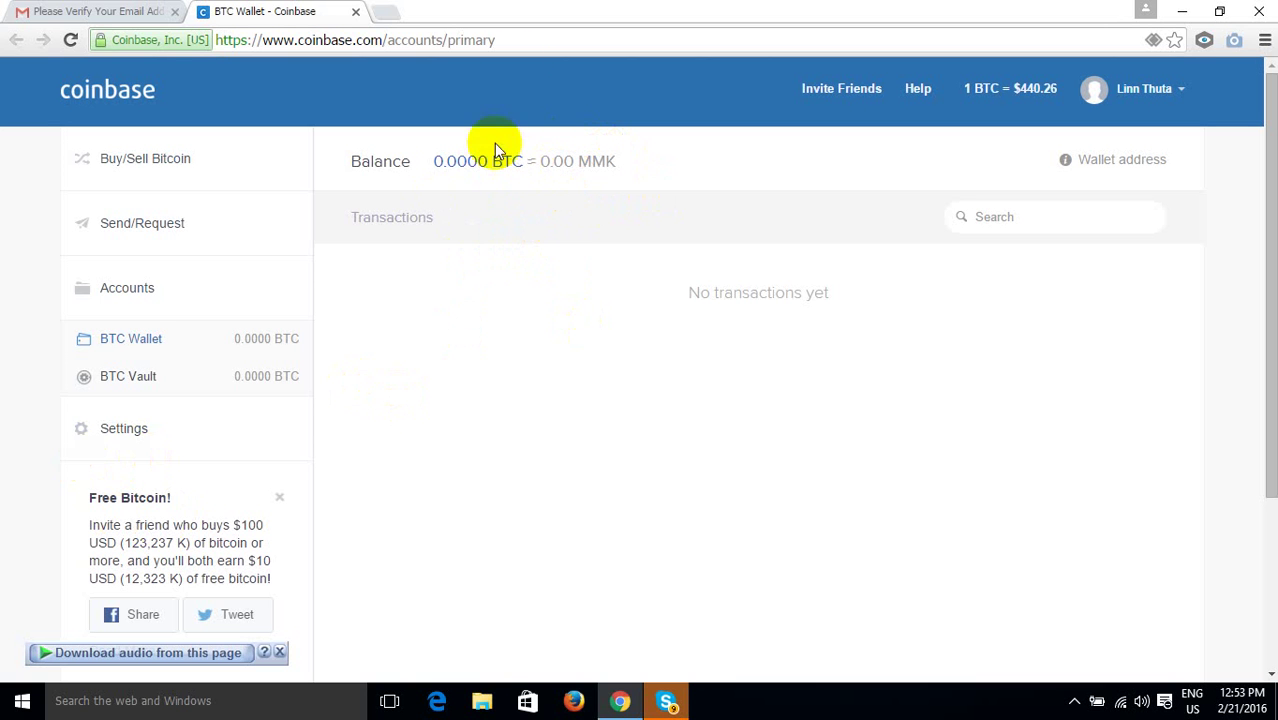
# In Settings > Preferences, set the local currency to United States Dollar (USD).
pyautogui.click(125, 428)
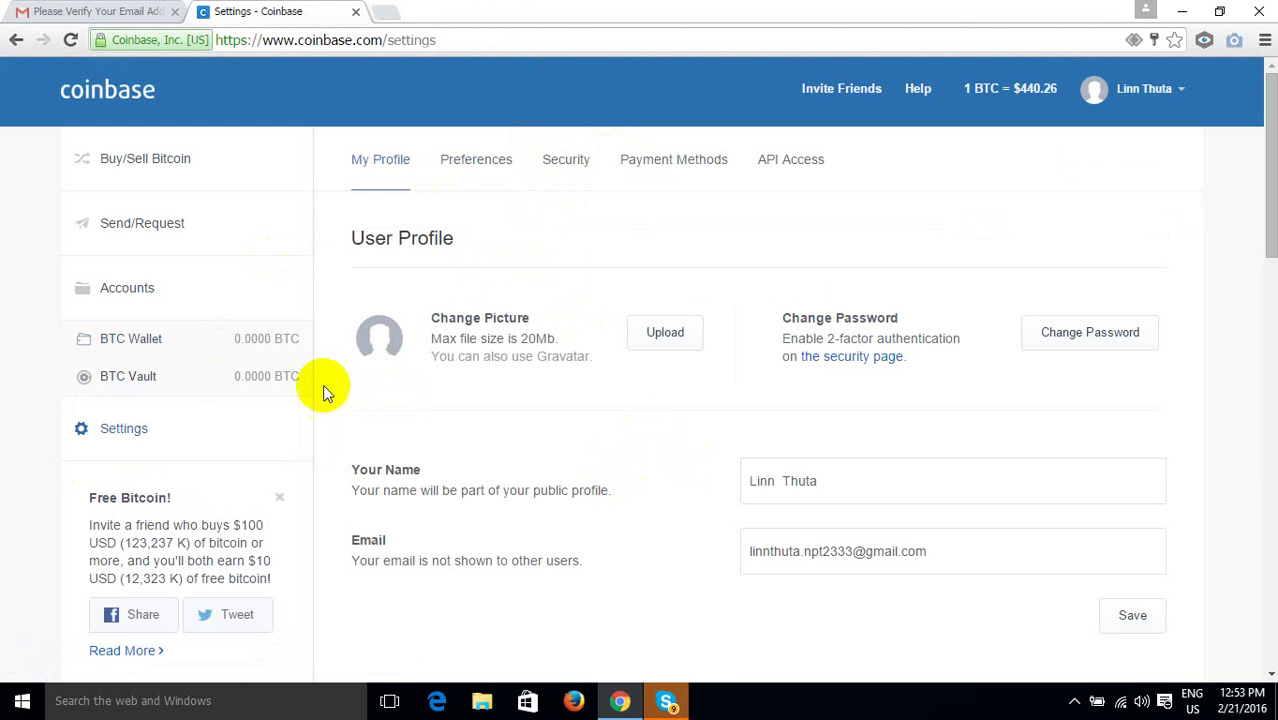
pyautogui.click(476, 168)
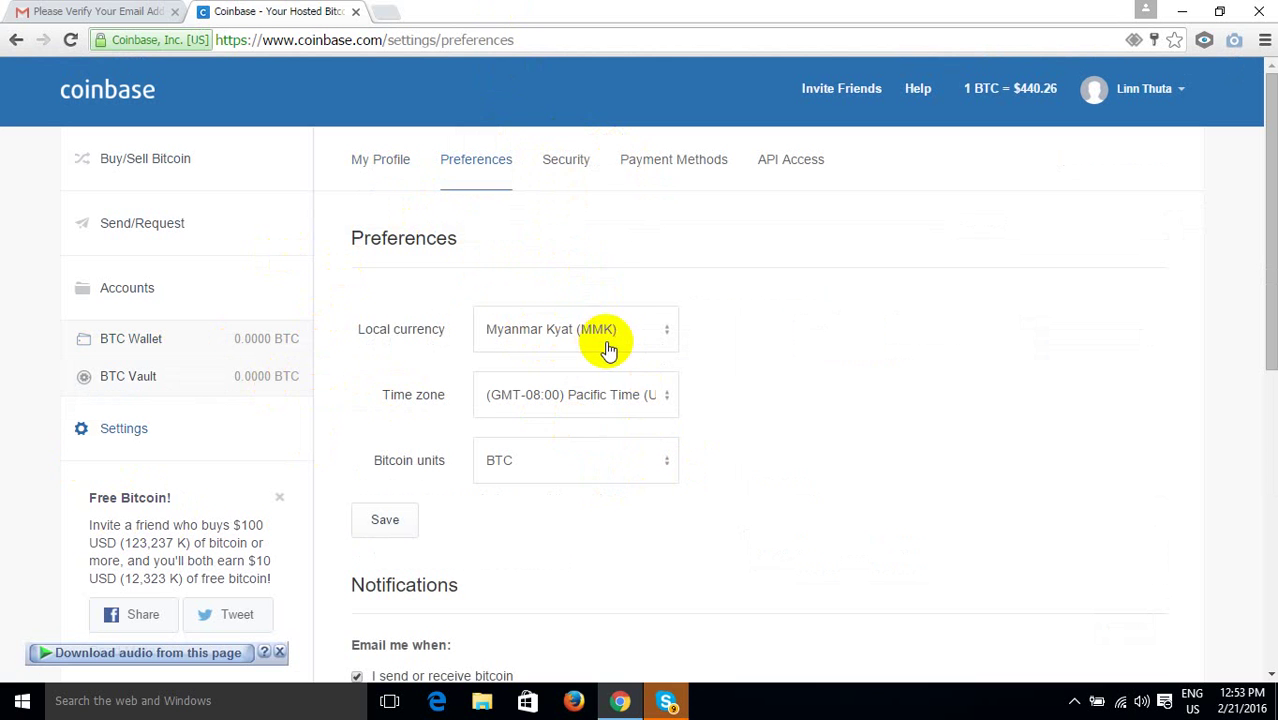
pyautogui.click(668, 335)
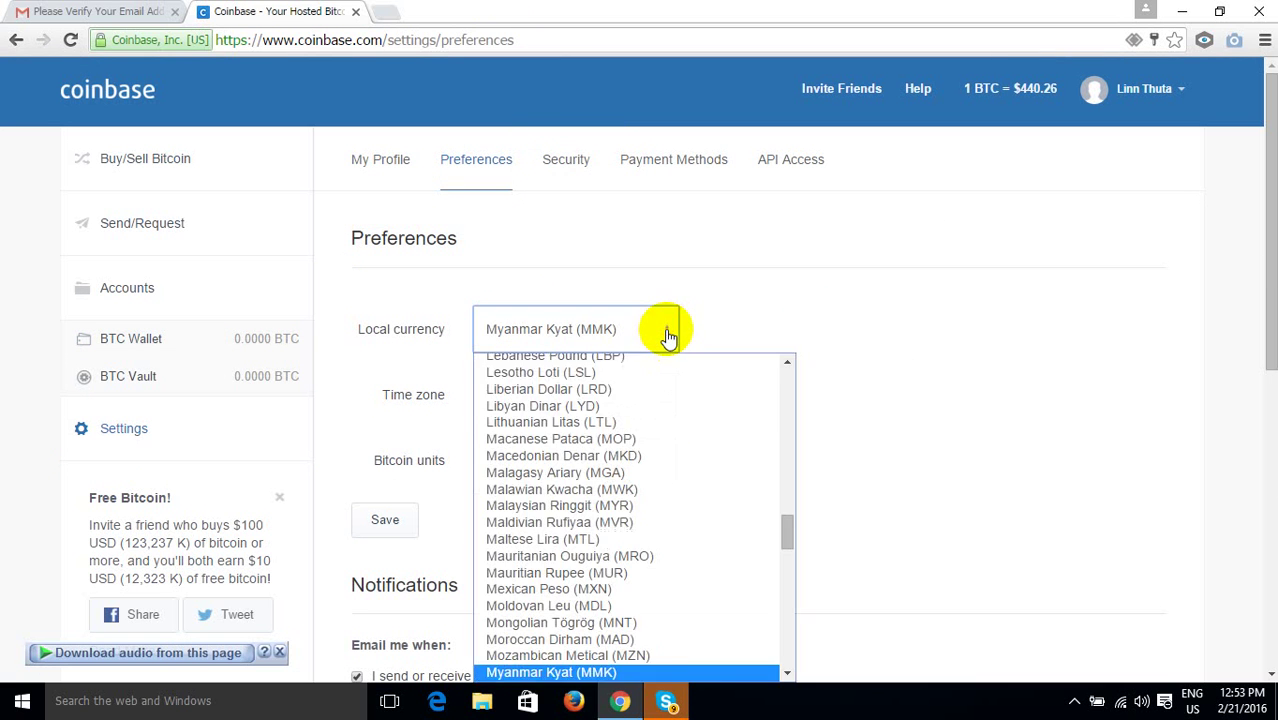
pyautogui.scroll(10, 640, 412)
pyautogui.scroll(5, 636, 412)
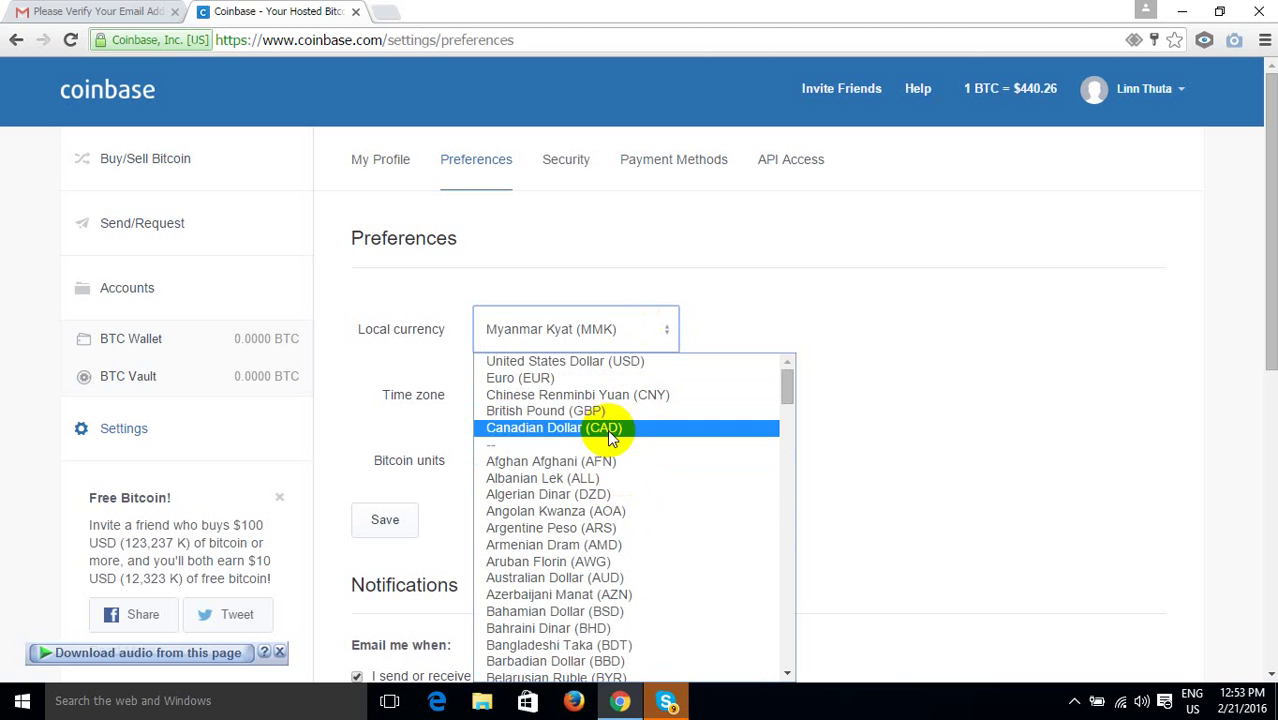
pyautogui.click(612, 366)
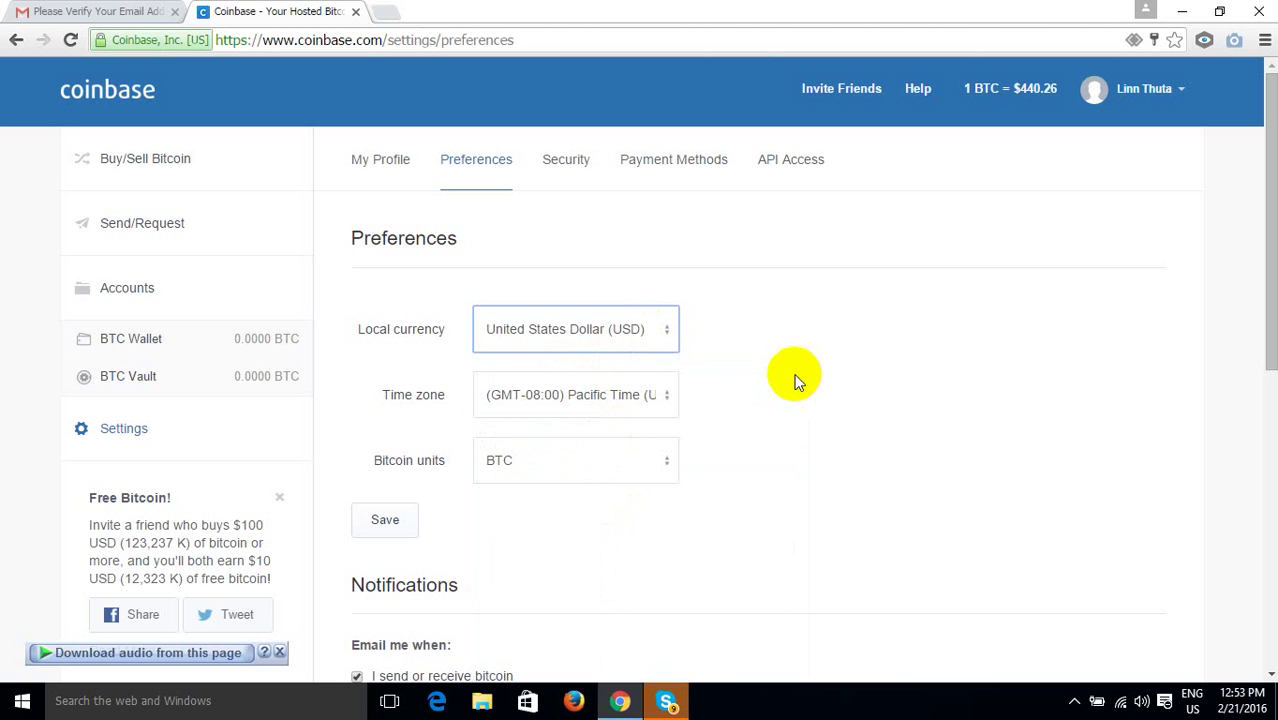
# Choose (GMT+06:30) Rangoon as the time zone and save the preferences, keeping USD currency.
pyautogui.click(666, 400)
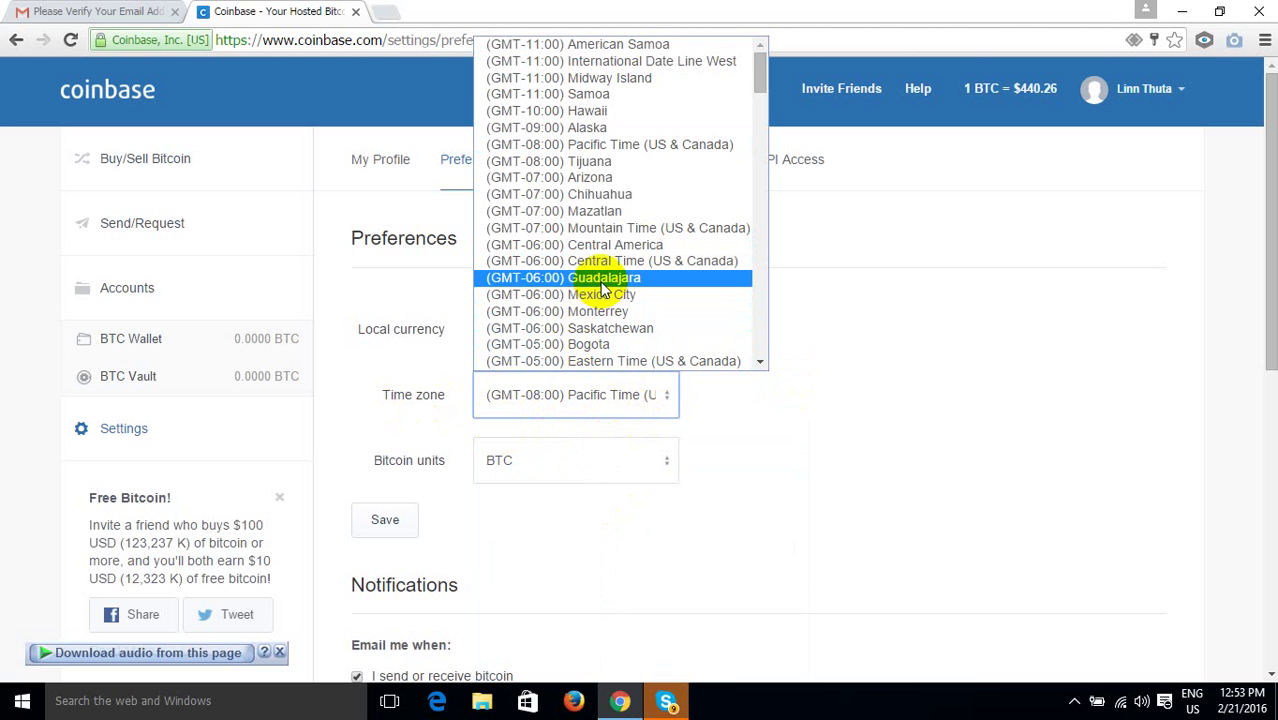
pyautogui.scroll(-20, 603, 290)
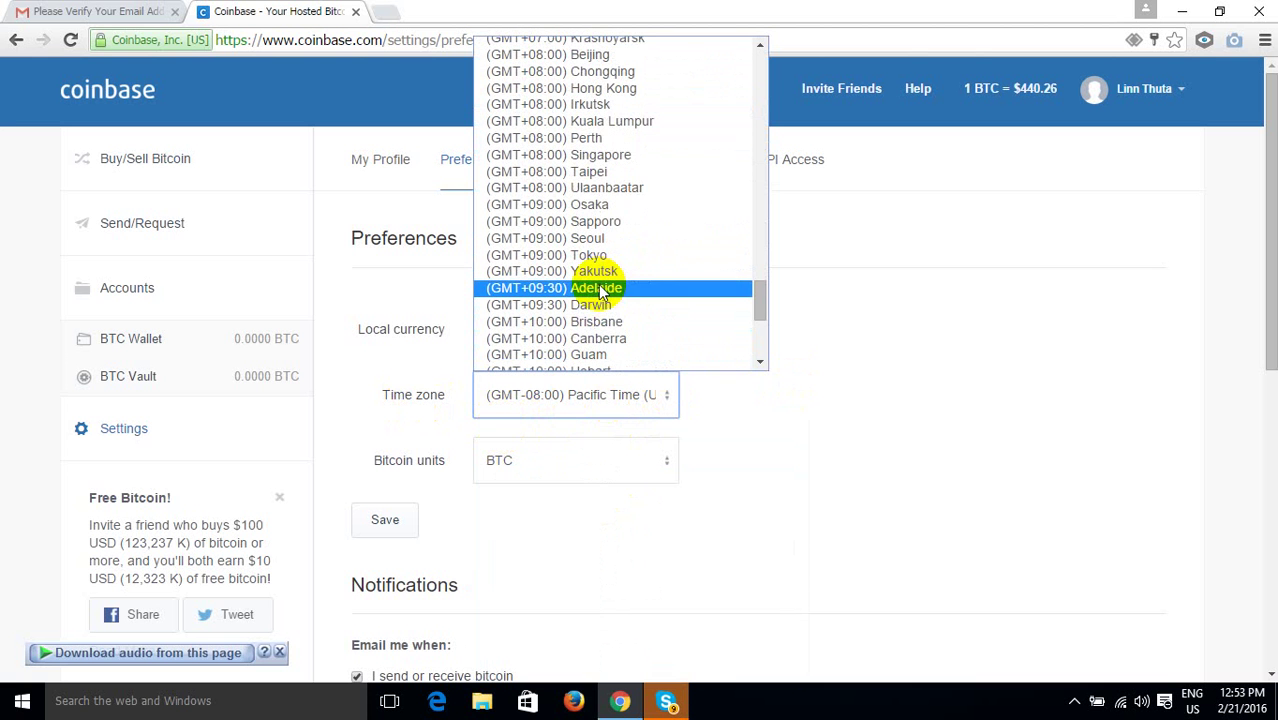
pyautogui.scroll(7, 603, 288)
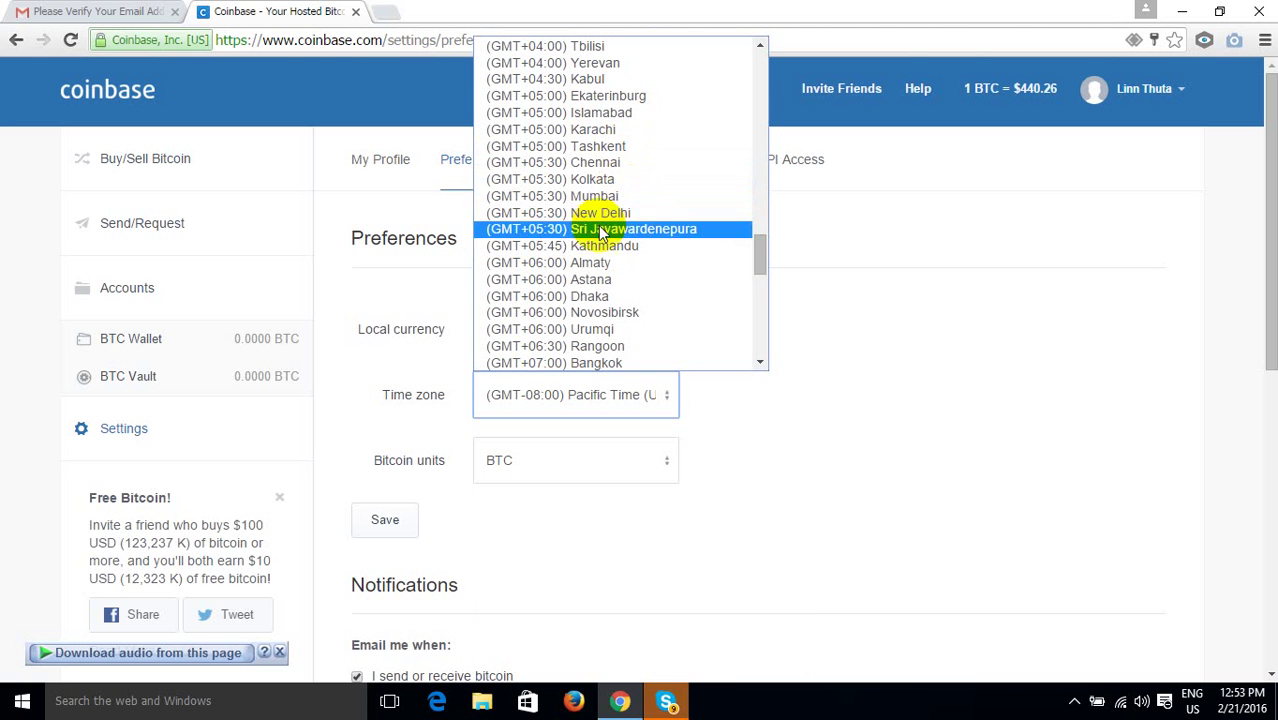
pyautogui.click(609, 347)
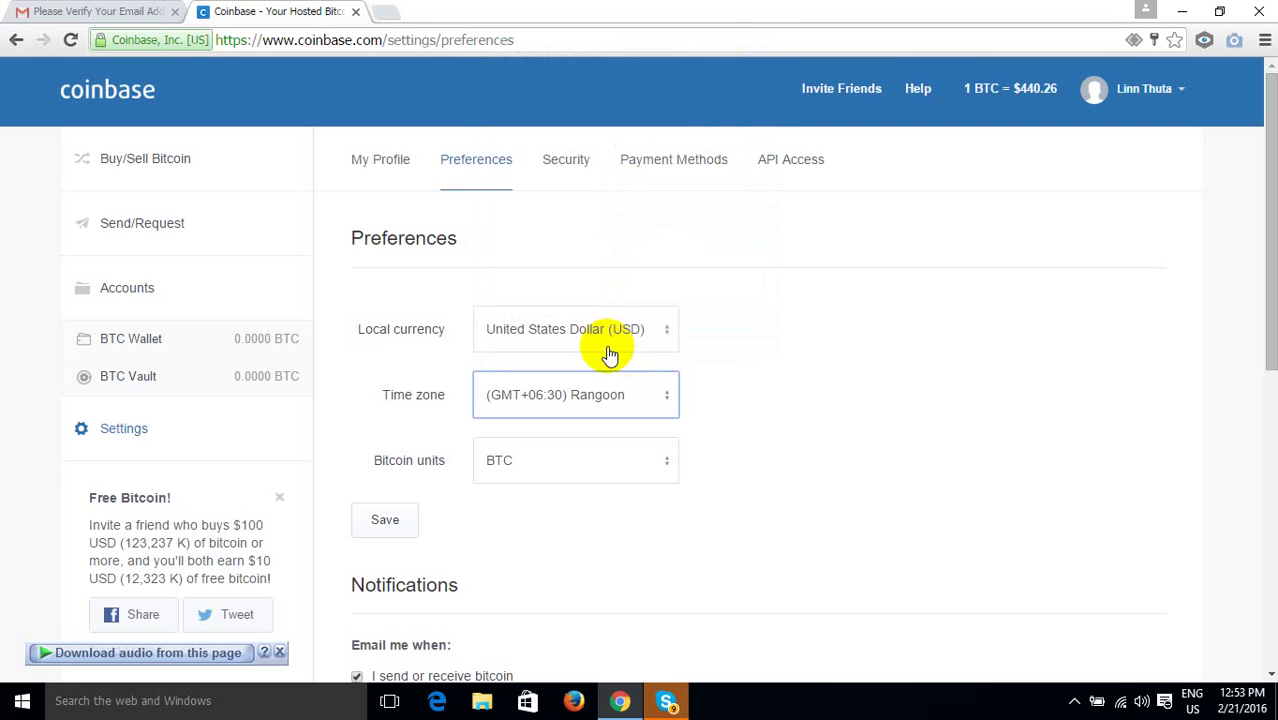
pyautogui.click(381, 522)
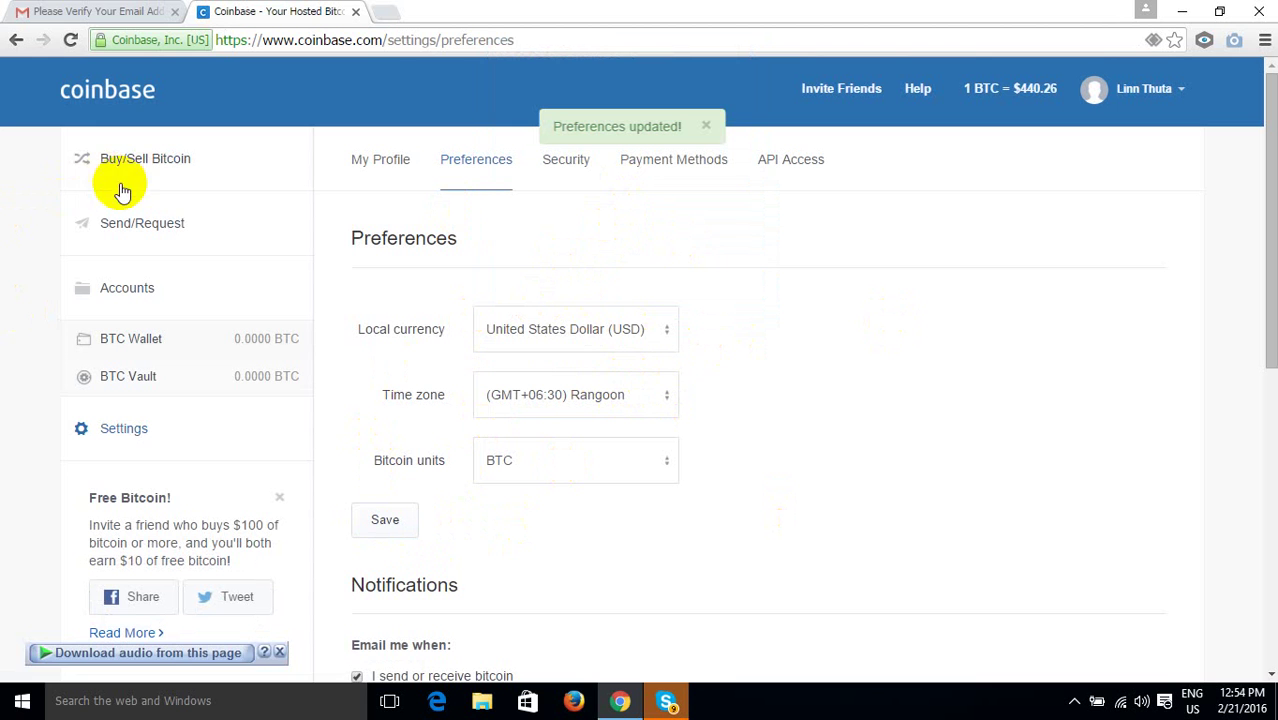
# Check the BTC wallet's bitcoin address and QR code, then reload the wallet page showing 0.00 USD.
pyautogui.click(85, 107)
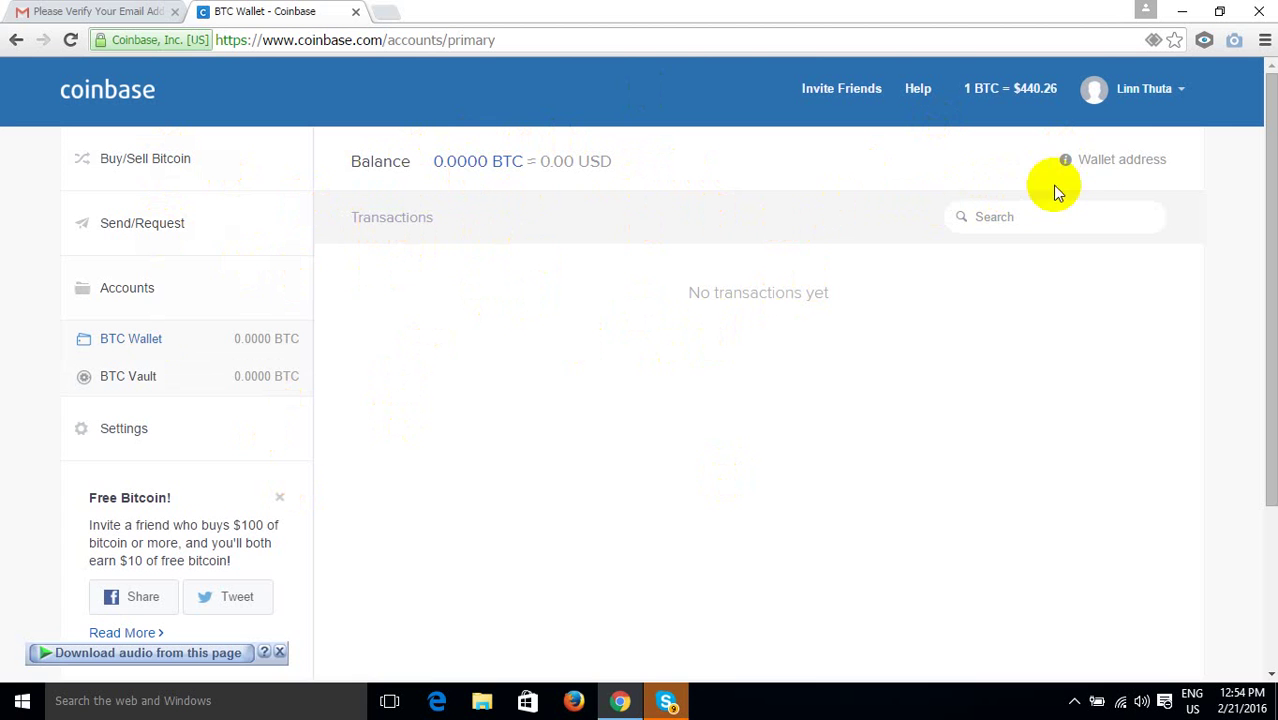
pyautogui.click(1120, 92)
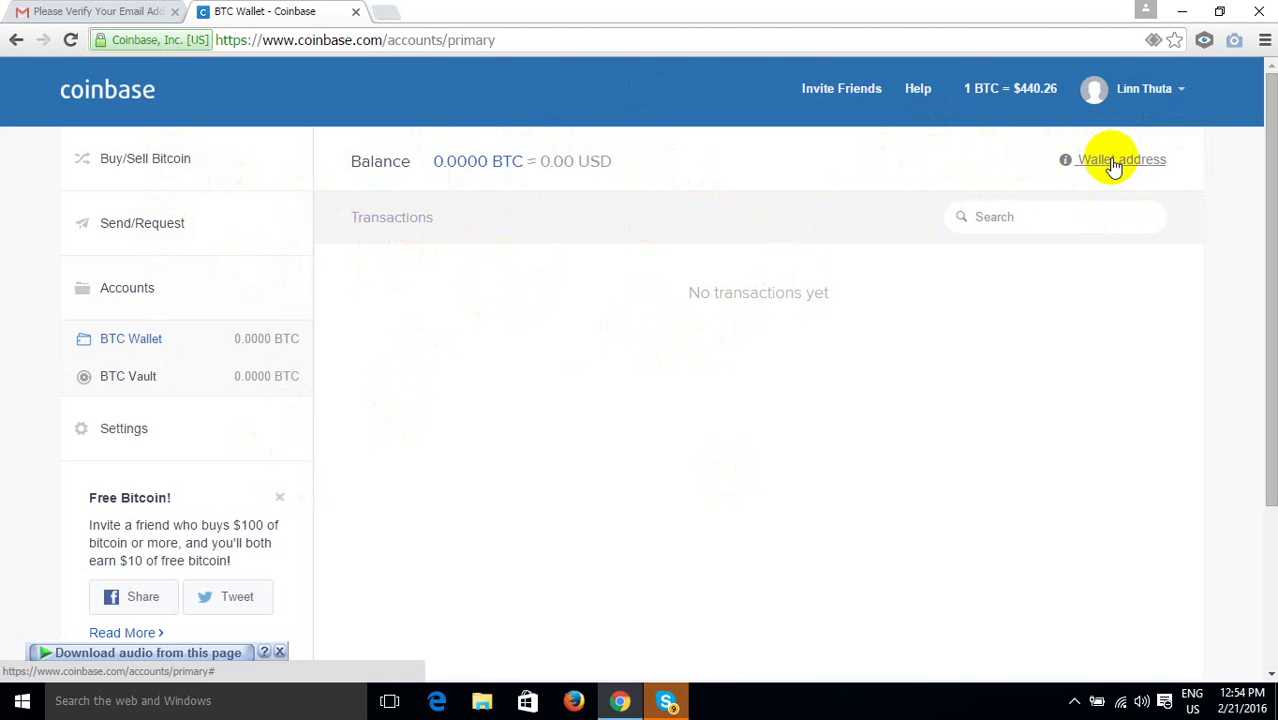
pyautogui.click(1113, 163)
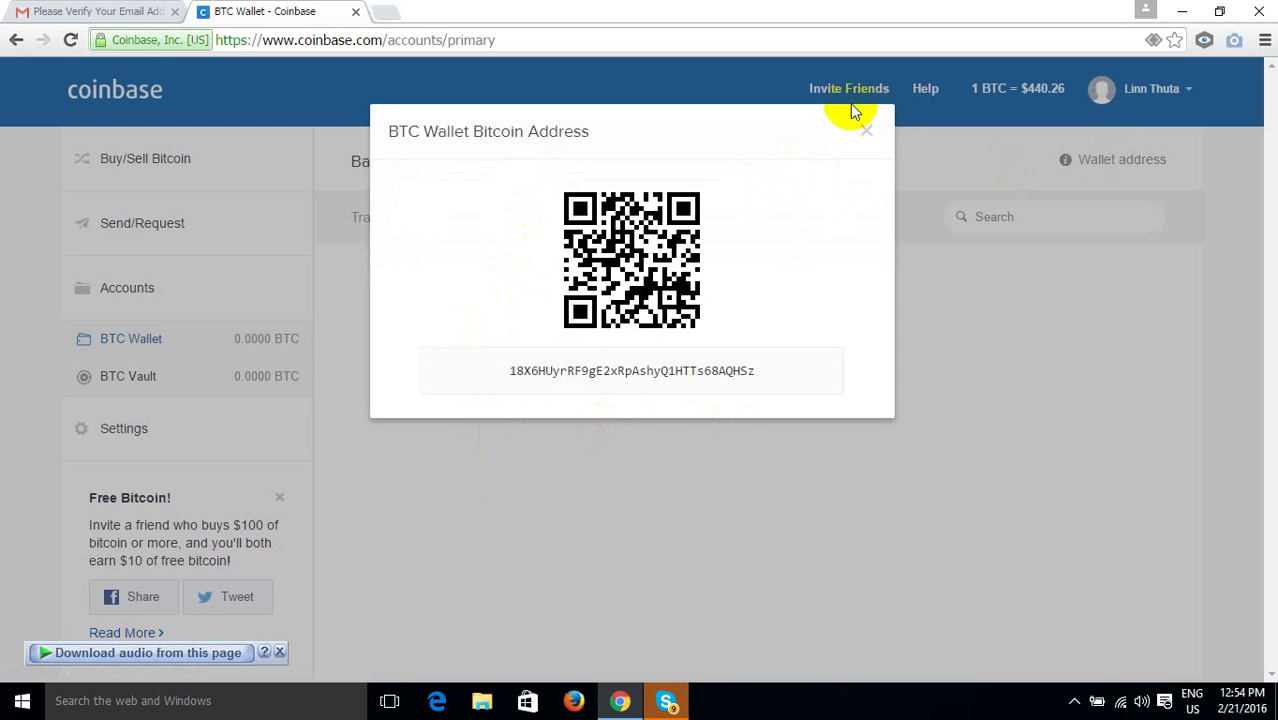
pyautogui.click(866, 135)
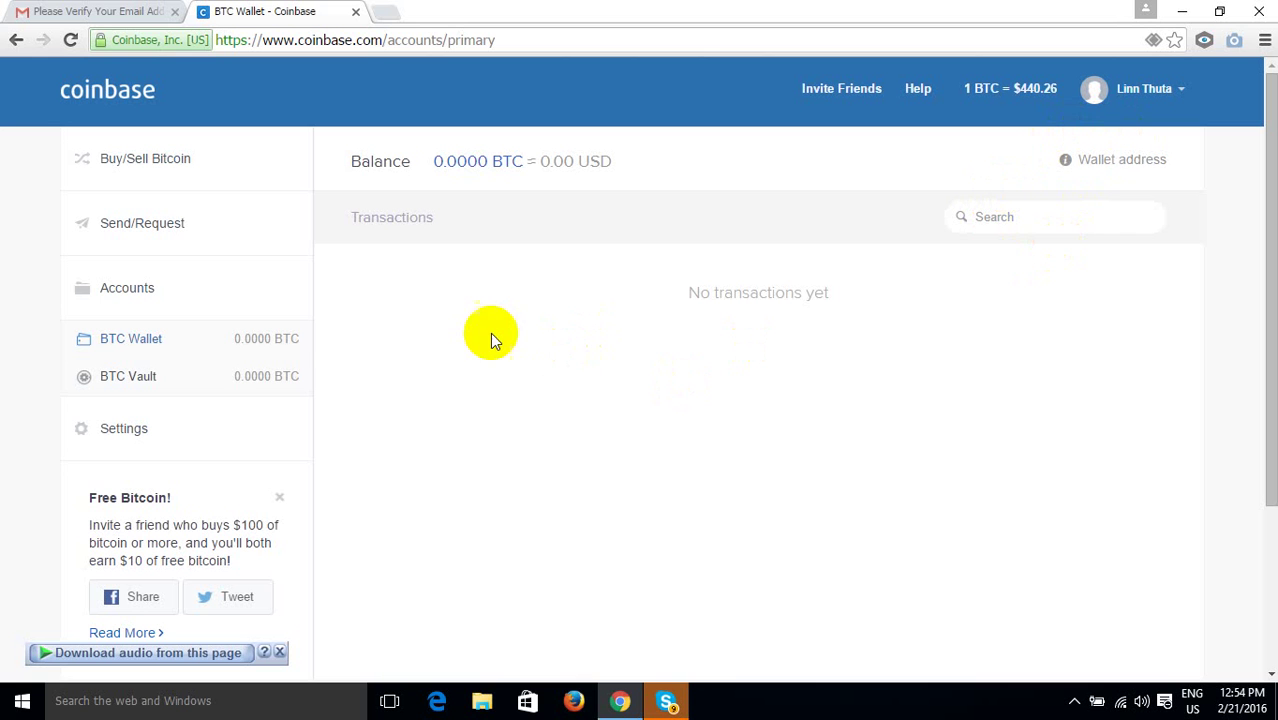
pyautogui.click(97, 97)
pyautogui.click(1178, 100)
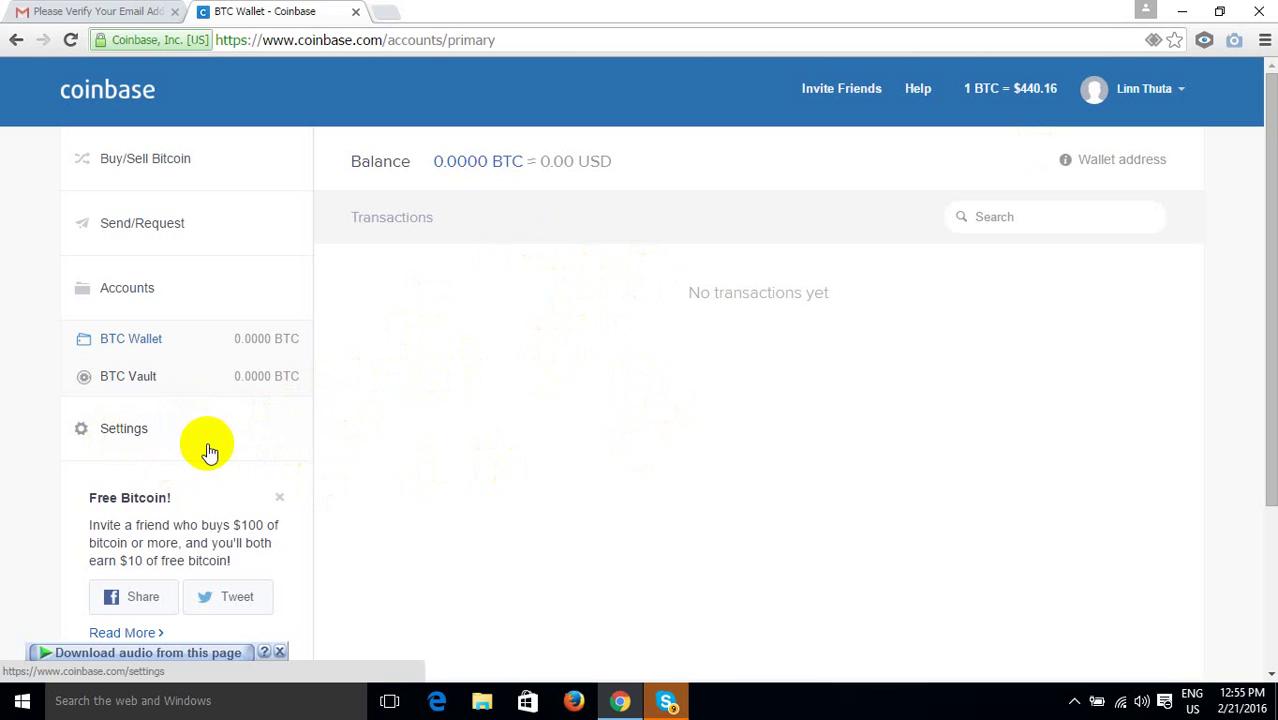
# In Security settings, submit the phone number for verification and request another SMS code.
pyautogui.click(124, 430)
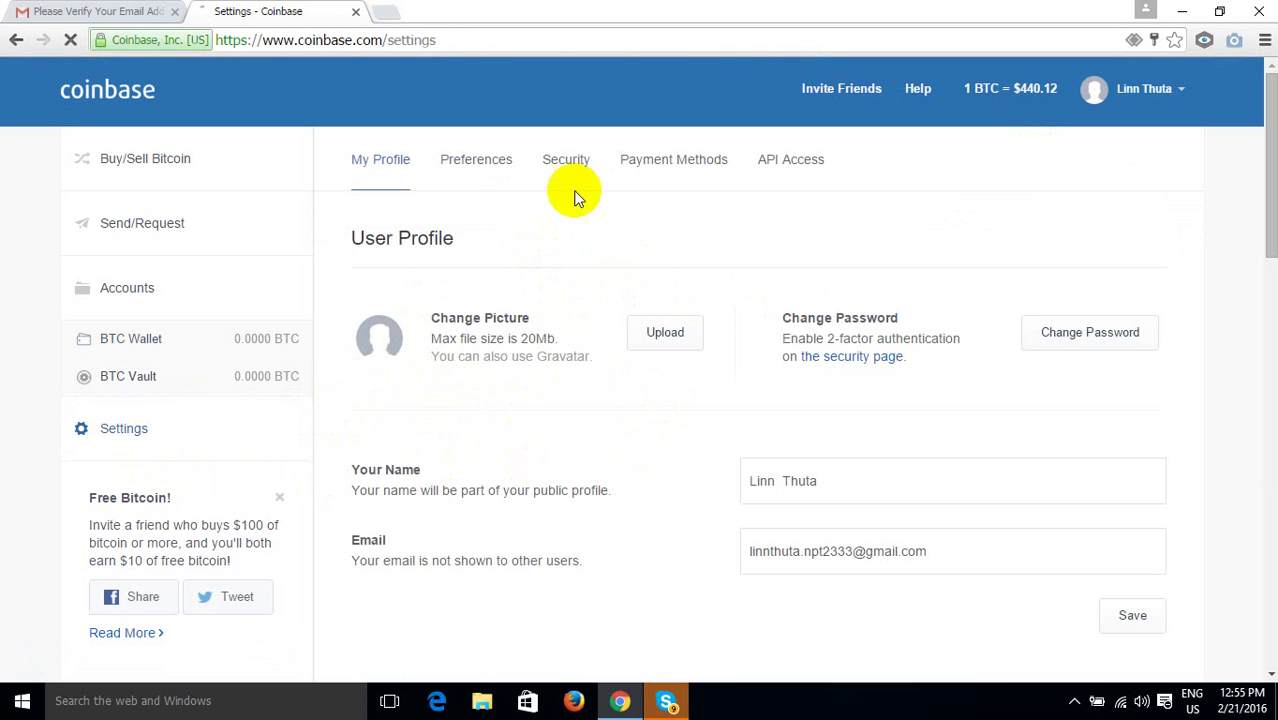
pyautogui.click(573, 168)
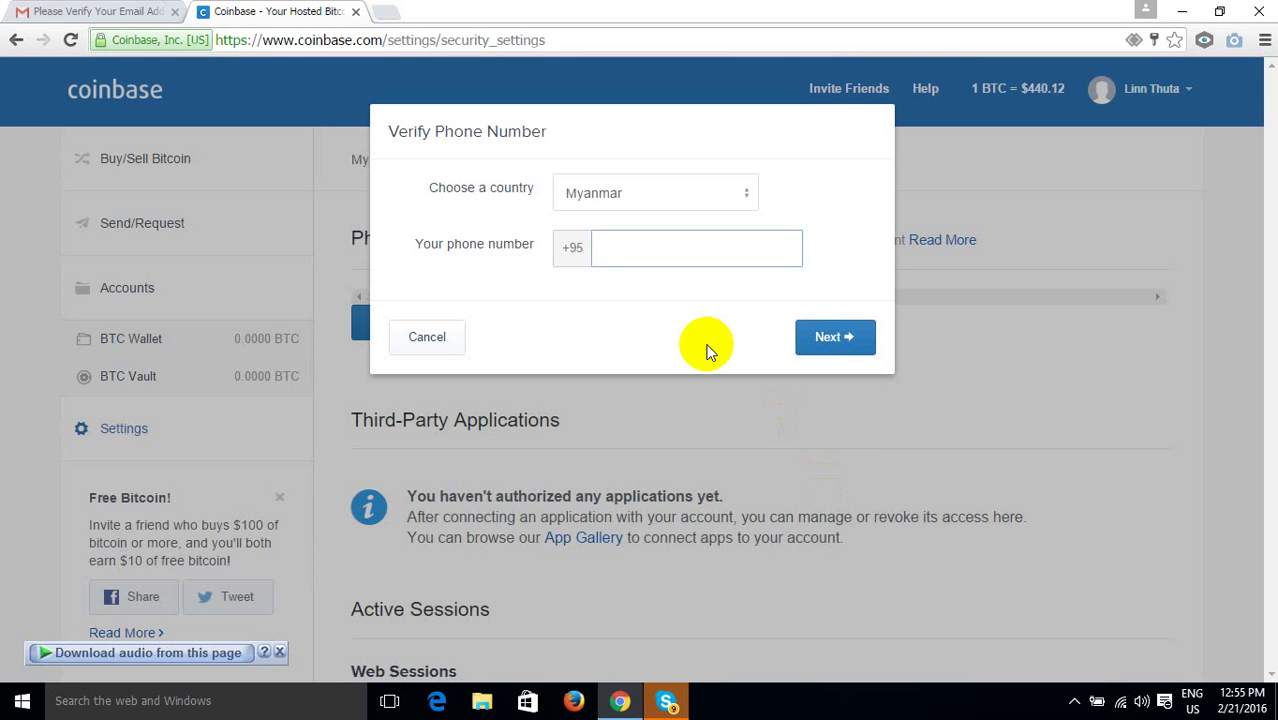
pyautogui.click(830, 337)
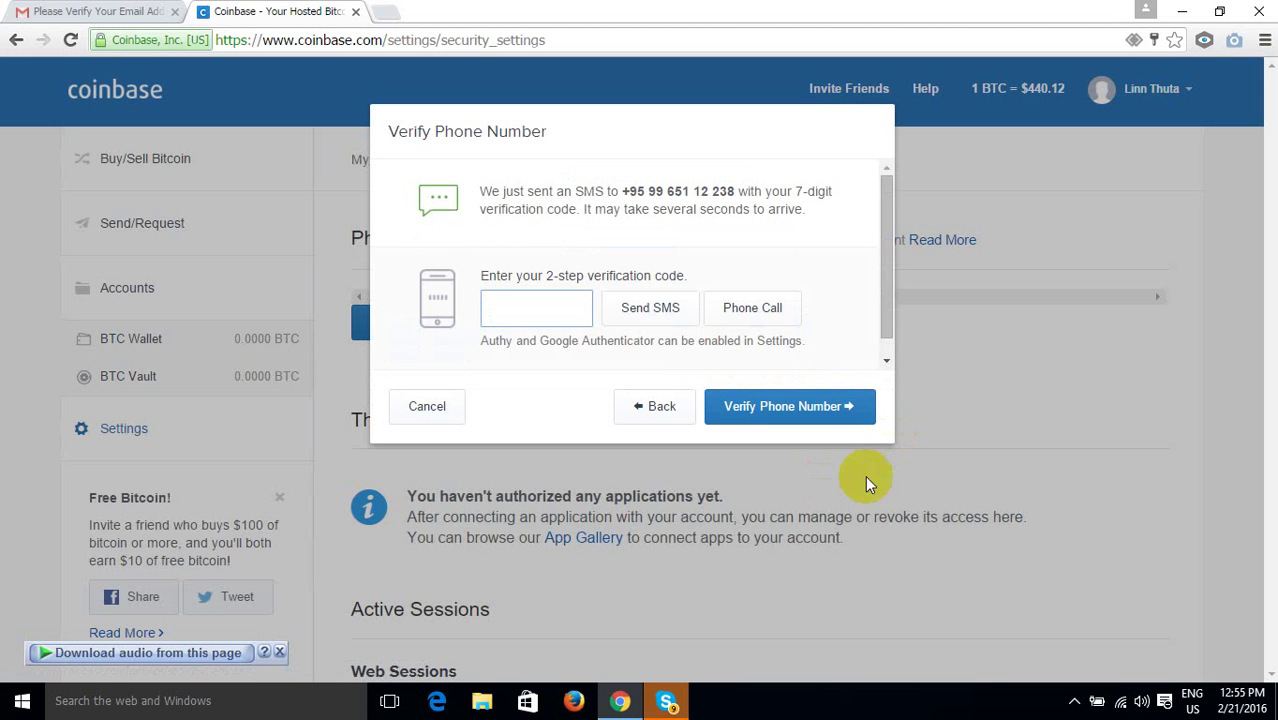
pyautogui.click(655, 312)
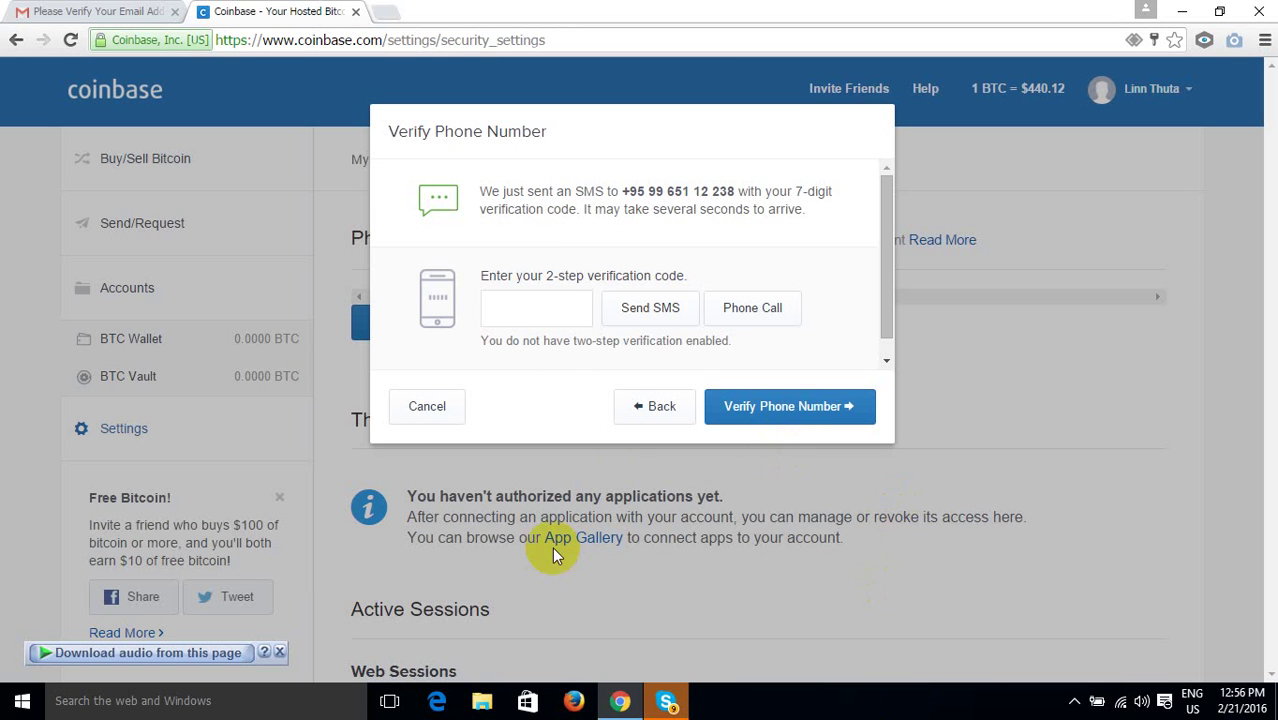
# Resend the 7-digit verification code by SMS from the Verify Phone Number dialog.
pyautogui.click(655, 310)
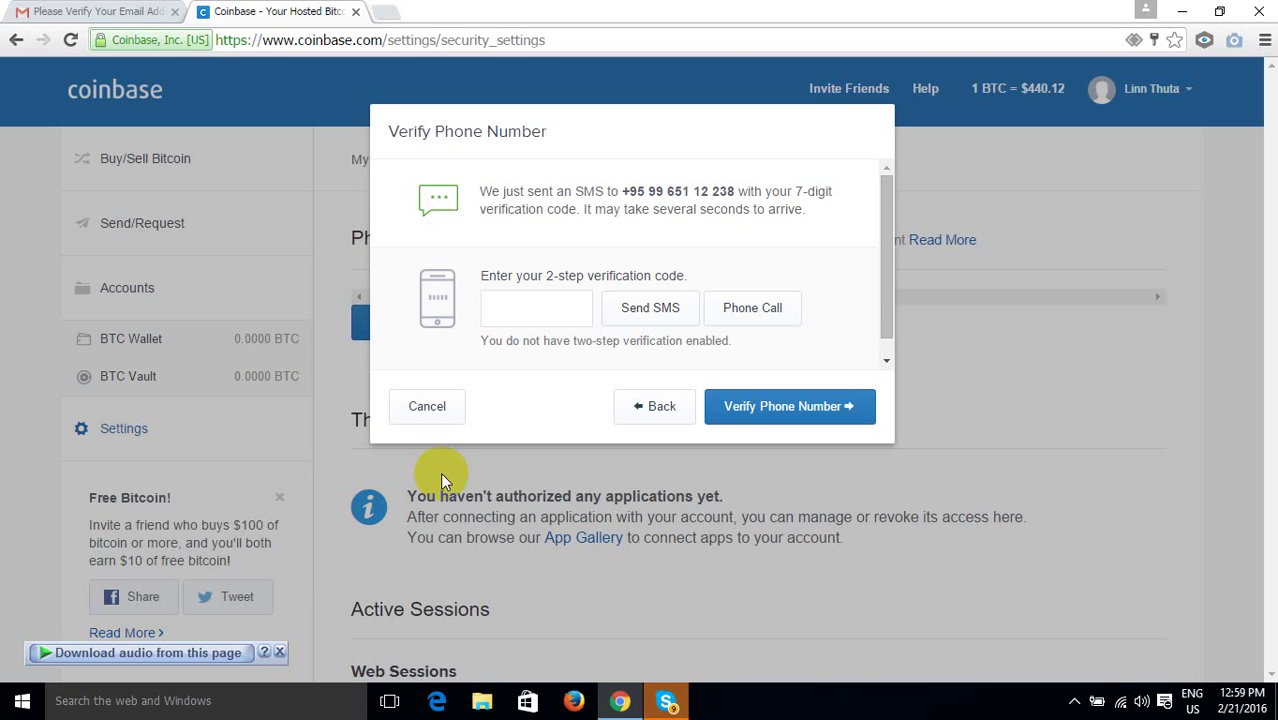
# Request the SMS code once more, then cancel the Verify Phone Number dialog.
pyautogui.click(639, 310)
pyautogui.click(428, 410)
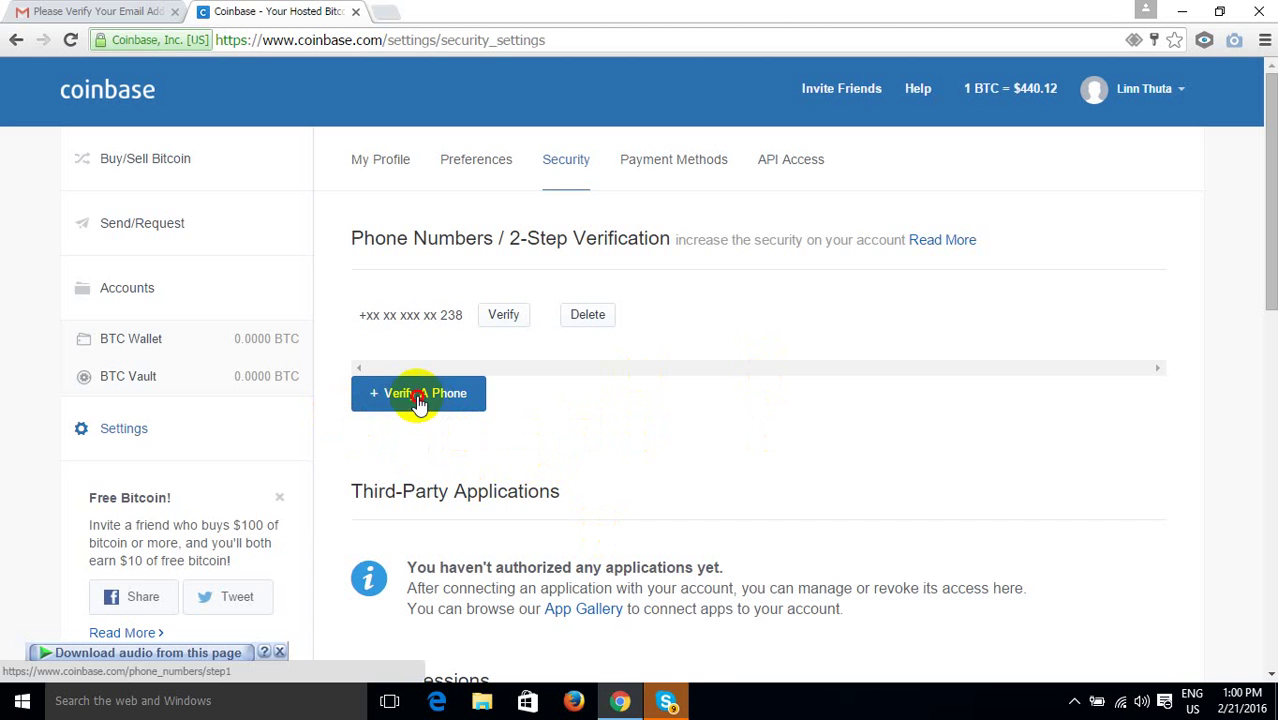
# Restart phone verification using the saved phone number suggestion and have a 7-digit SMS code sent.
pyautogui.click(419, 398)
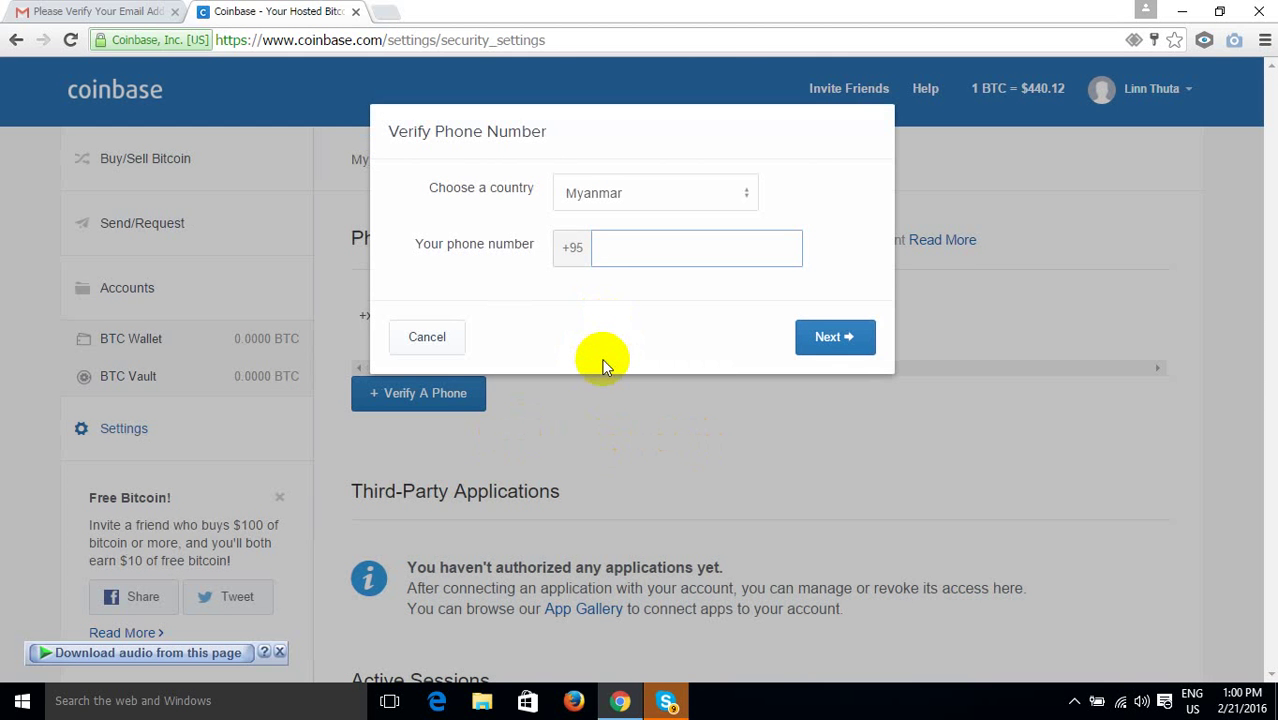
pyautogui.write('09')
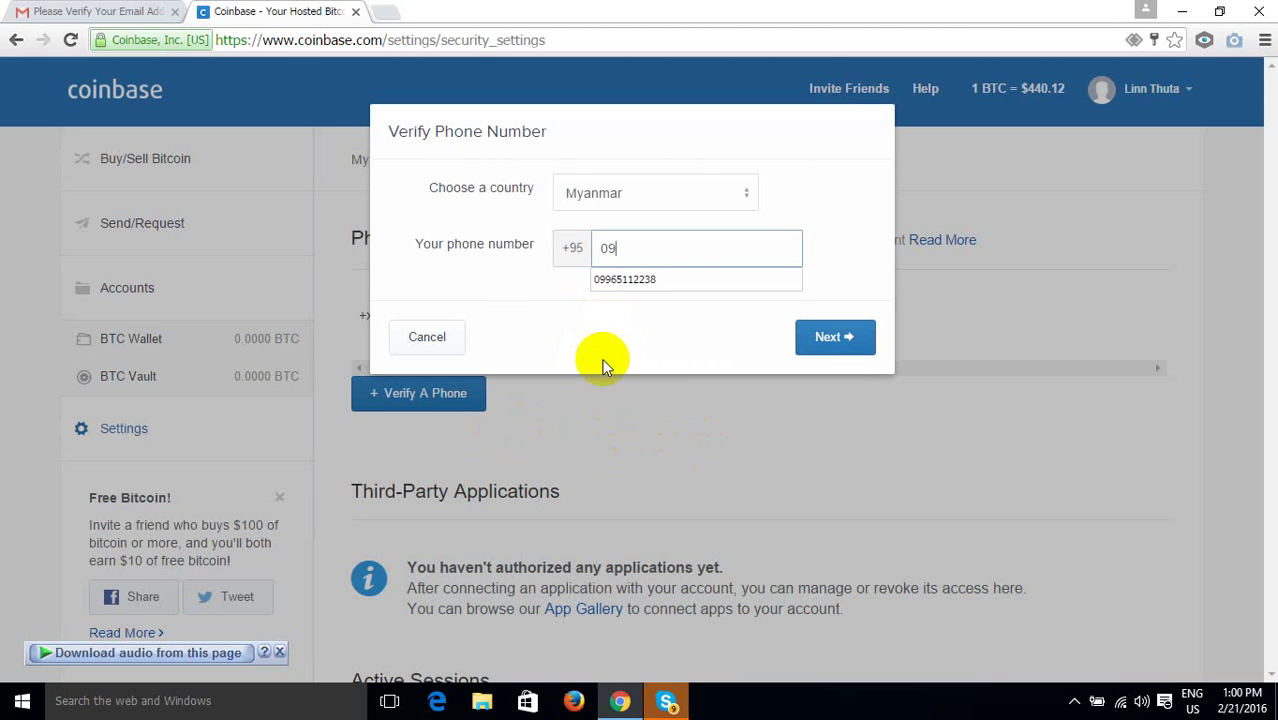
pyautogui.click(630, 282)
pyautogui.click(842, 337)
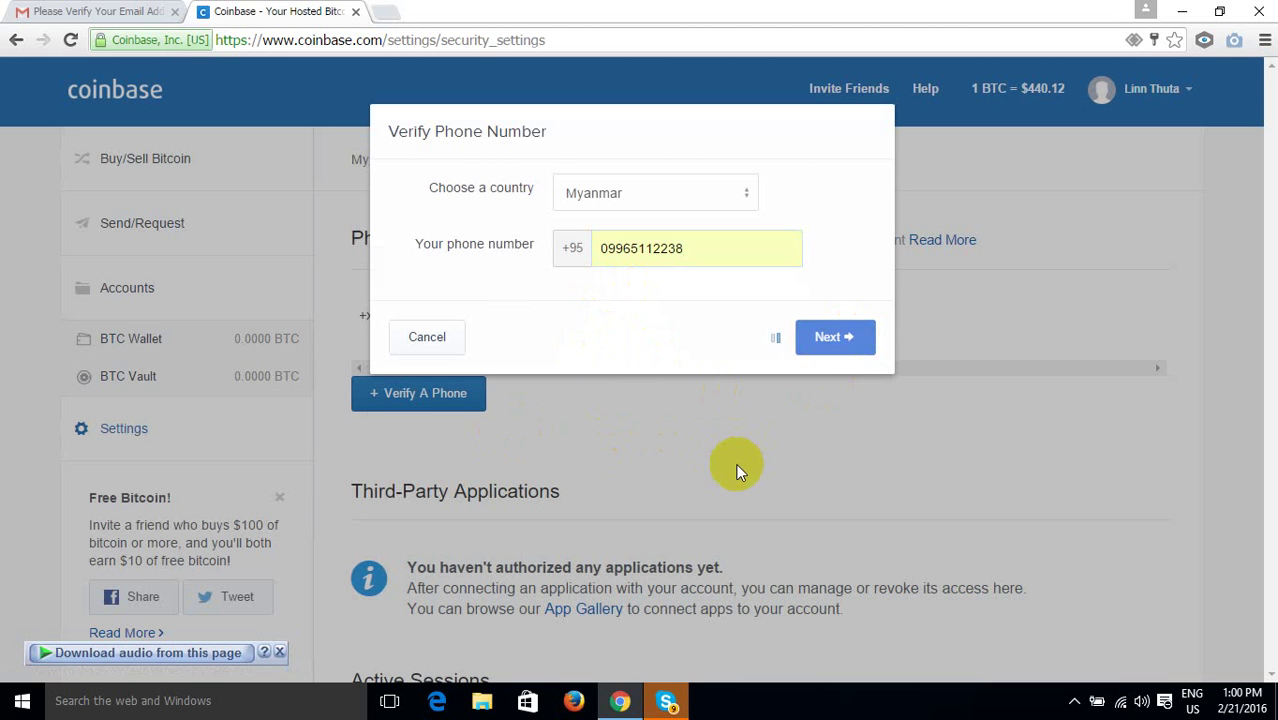
pyautogui.click(648, 309)
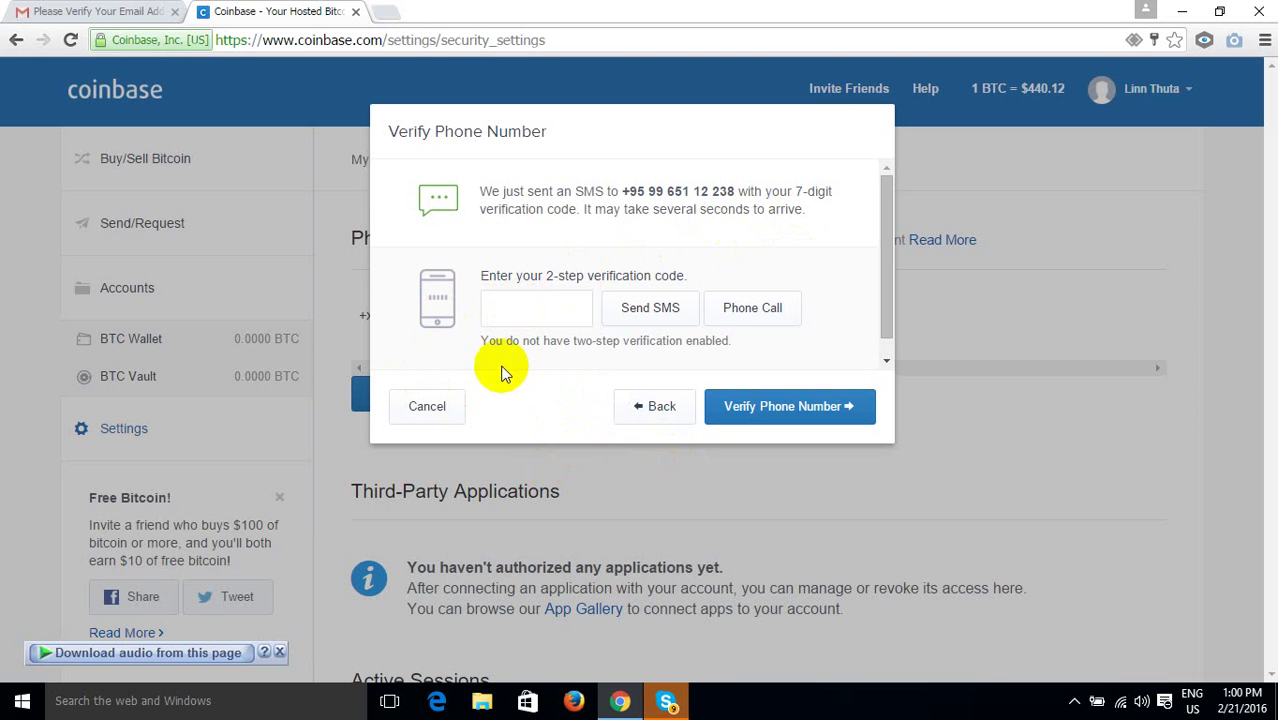
# Enter the 7-digit code from the SMS and submit it to verify the phone.
pyautogui.click(510, 303)
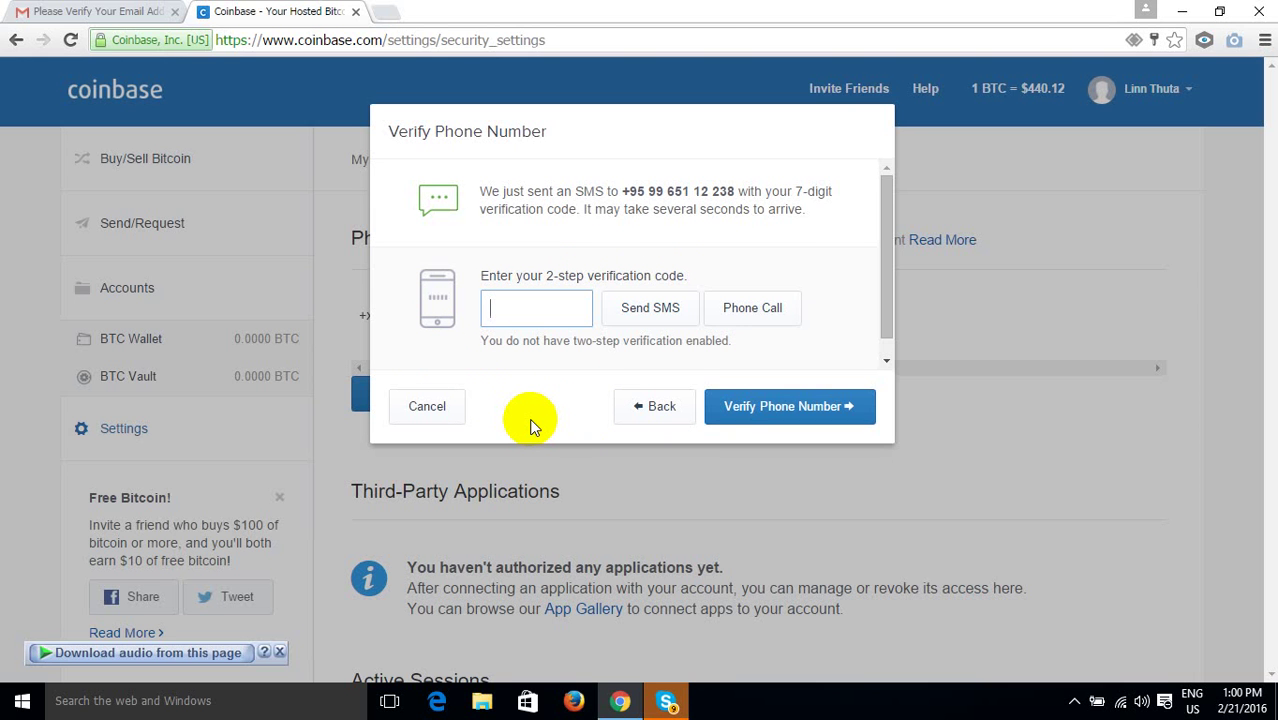
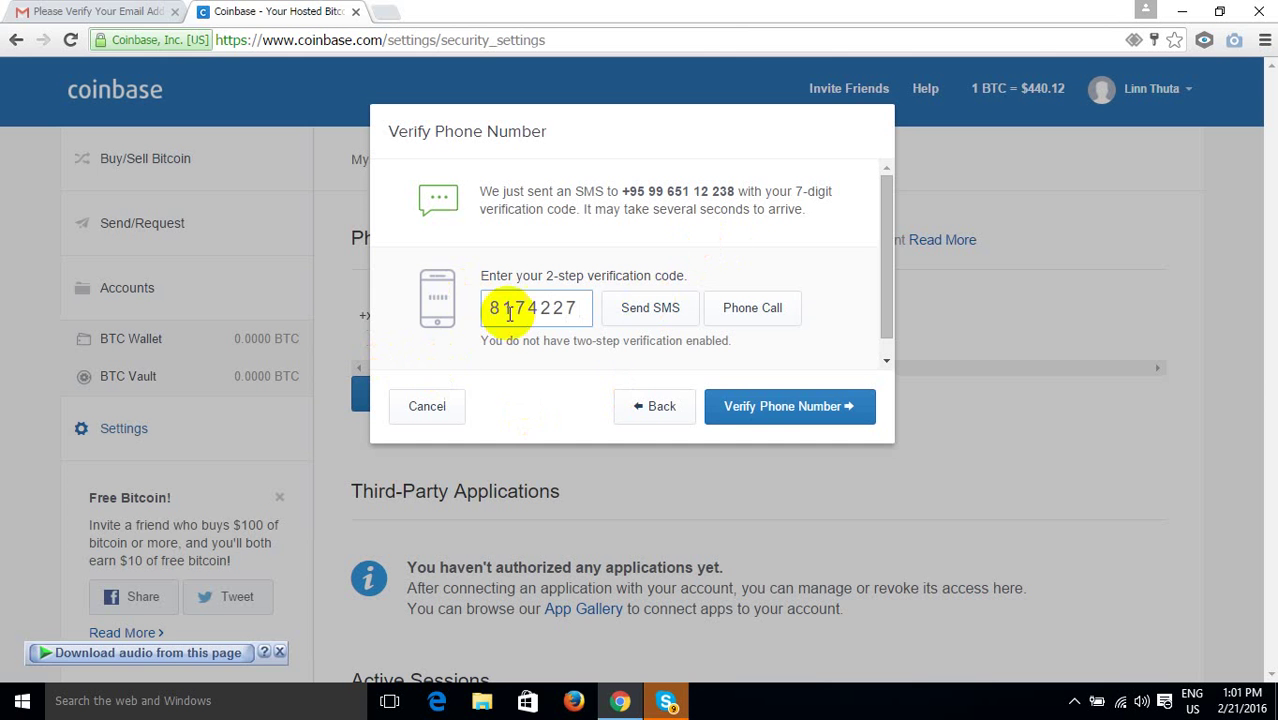
pyautogui.click(776, 420)
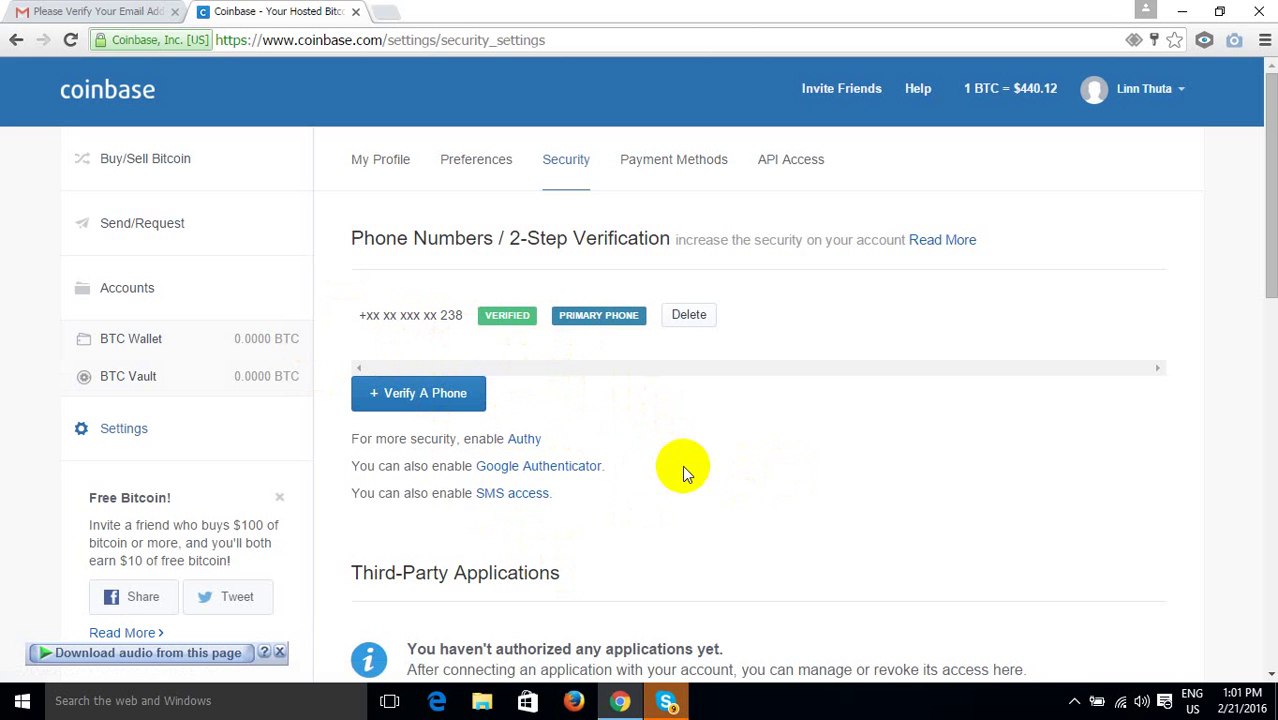
# Start Google Authenticator setup from the Security page's Google Authenticator link.
pyautogui.click(511, 477)
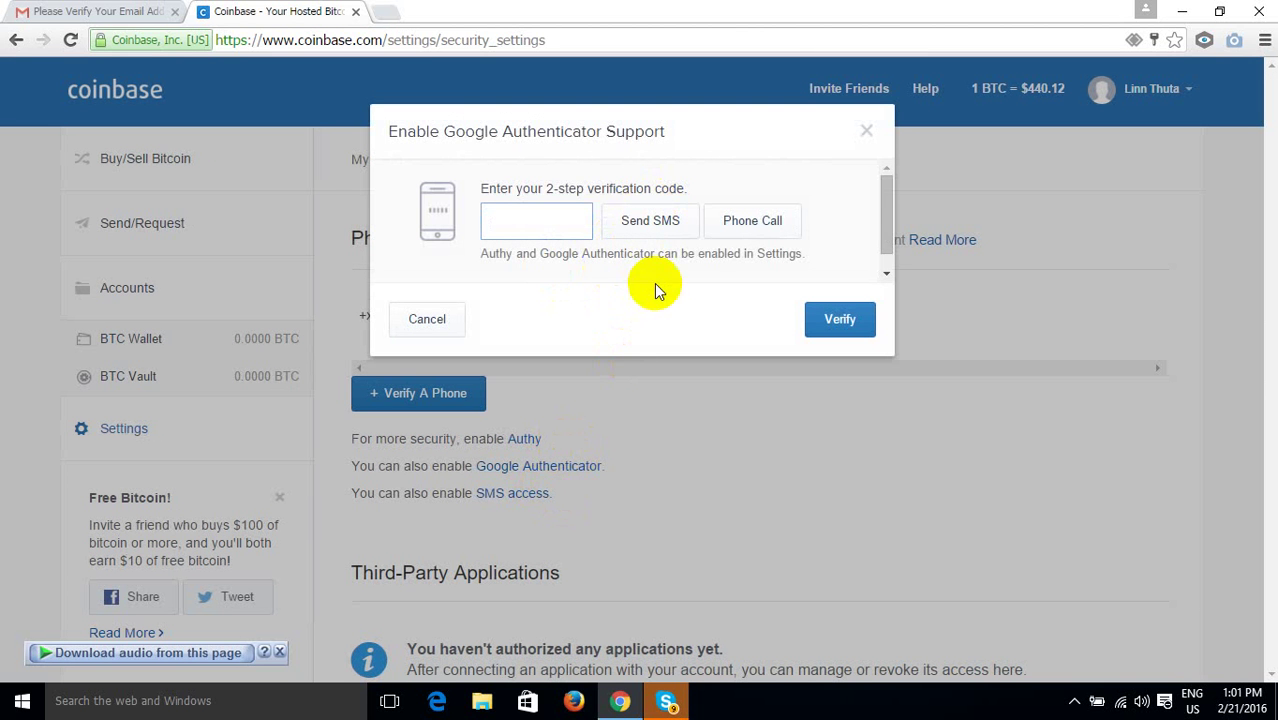
# Get an SMS code texted and enter it in the Google Authenticator setup dialog, correcting a typo.
pyautogui.click(641, 222)
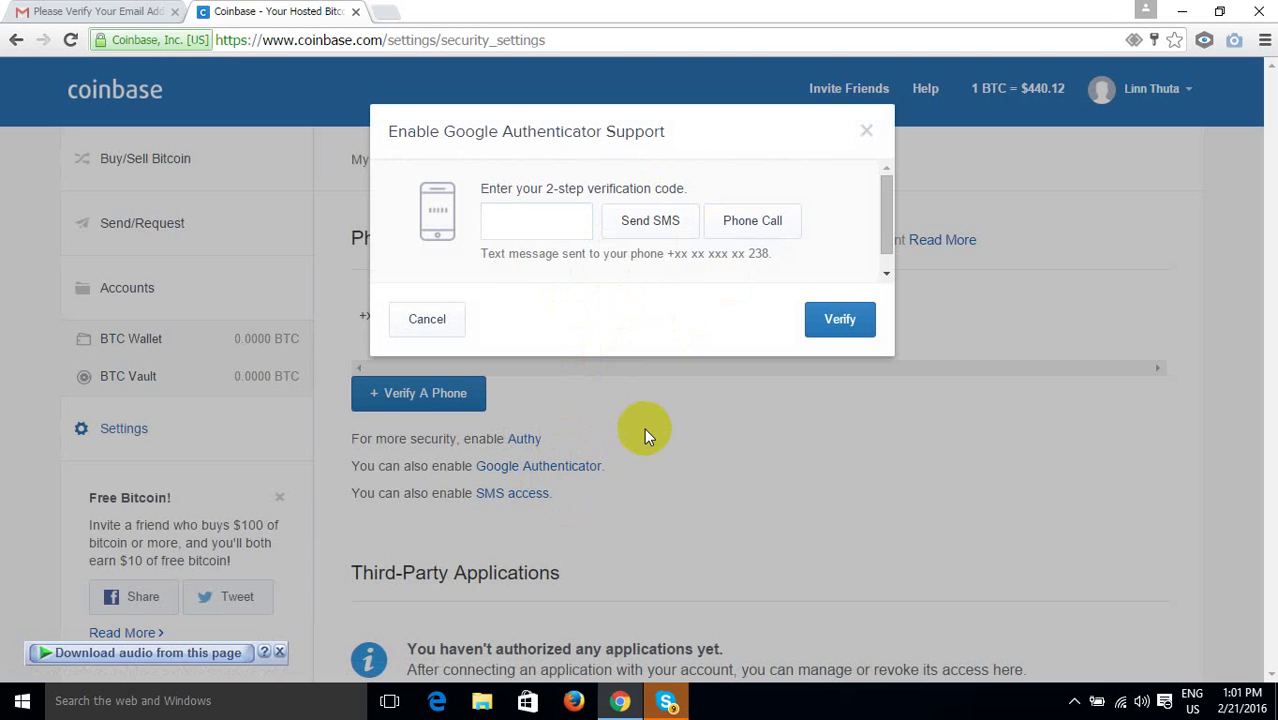
pyautogui.click(498, 227)
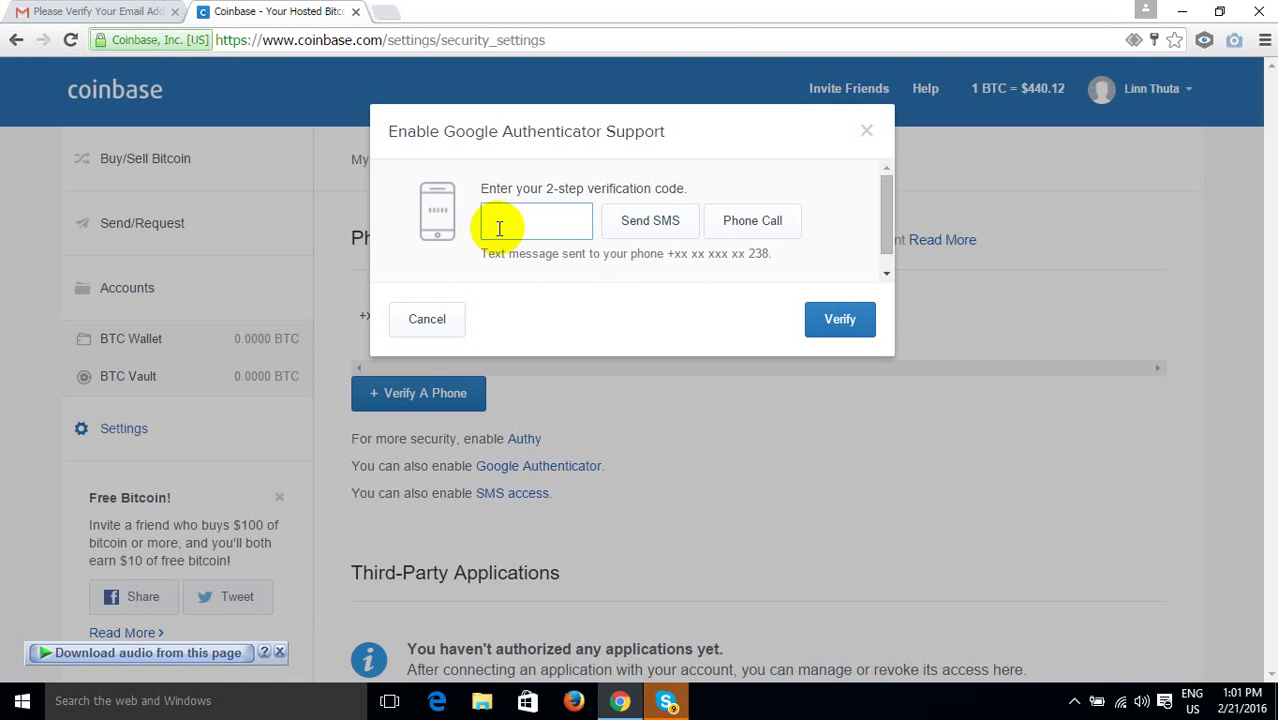
# Verify the code, copy the revealed Google Authenticator secret code, and minimize Chrome.
pyautogui.click(844, 320)
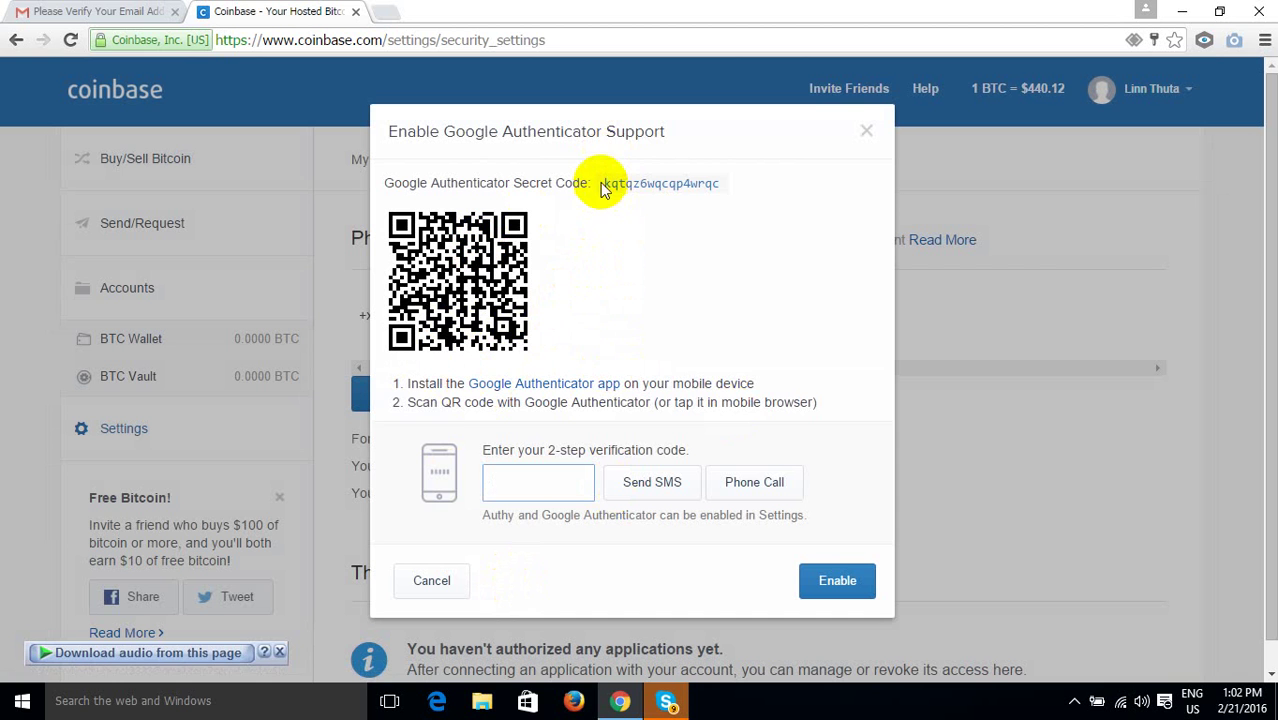
pyautogui.moveTo(603, 183); pyautogui.dragTo(728, 189)
pyautogui.rightClick(729, 190)
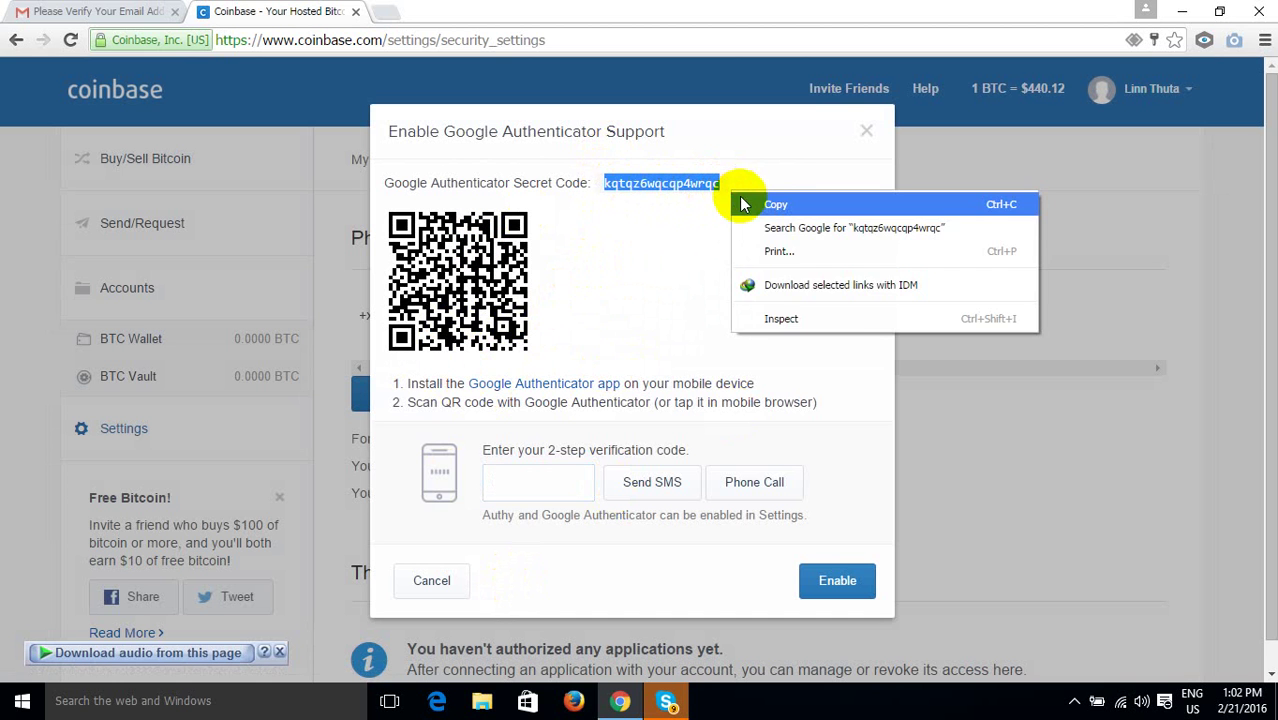
pyautogui.click(772, 205)
pyautogui.click(1182, 11)
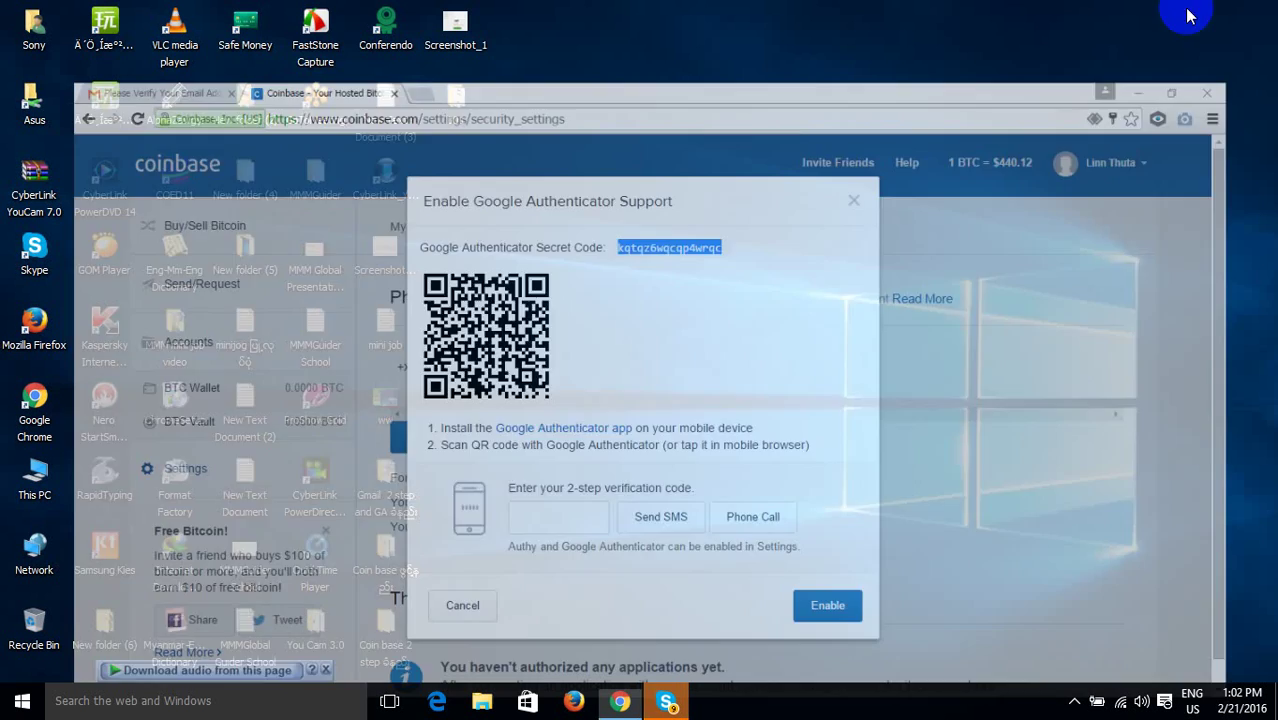
# Create a new text document on the desktop, keeping the default name New Text Document (4).
pyautogui.rightClick(812, 143)
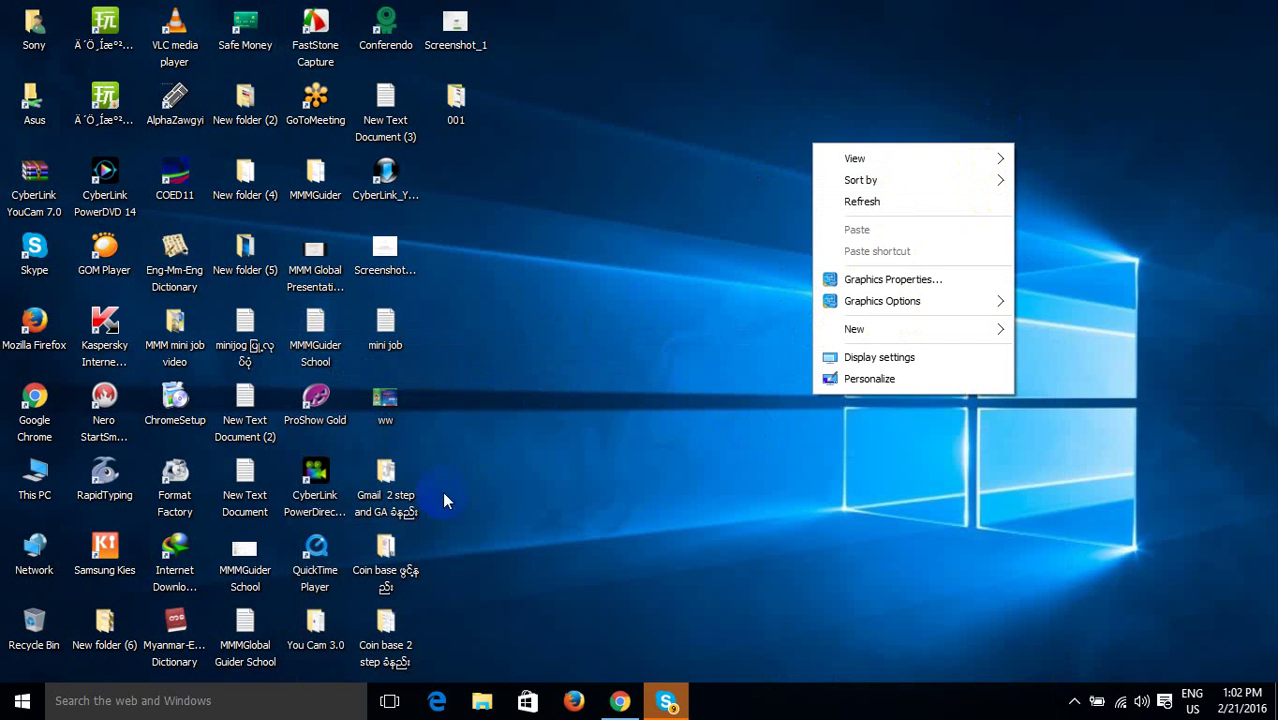
pyautogui.click(738, 325)
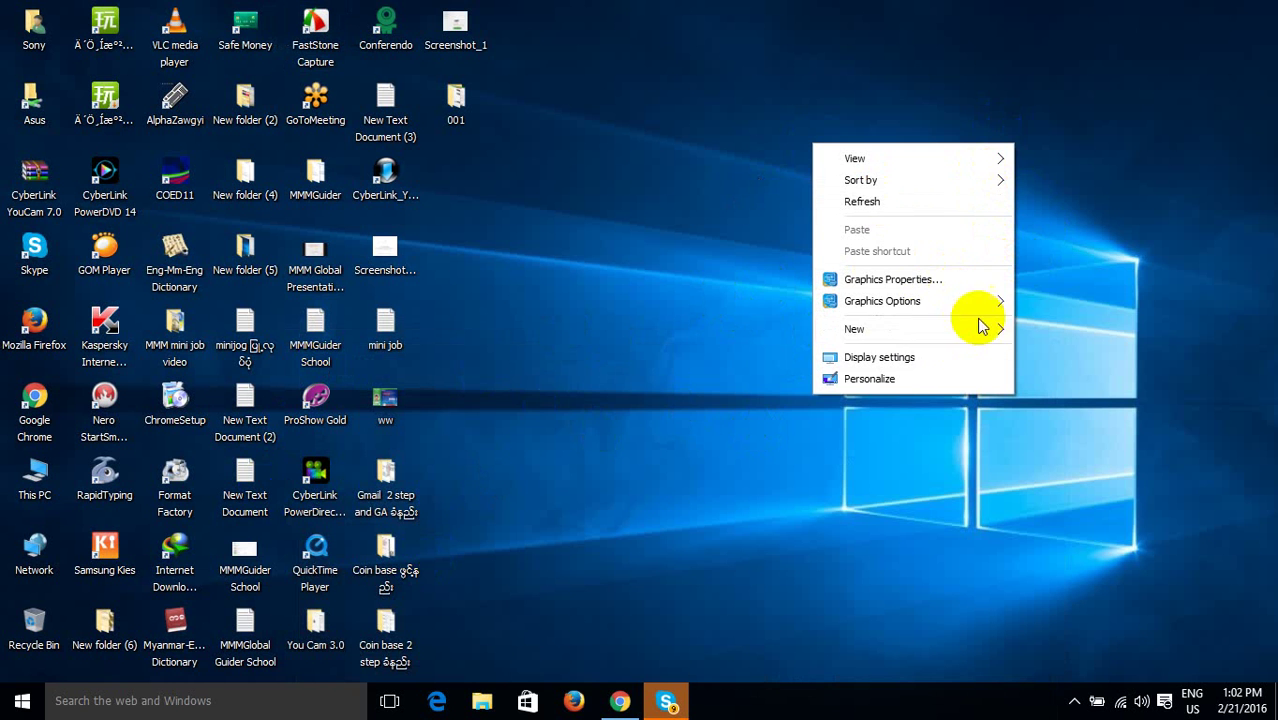
pyautogui.moveTo(900, 329)
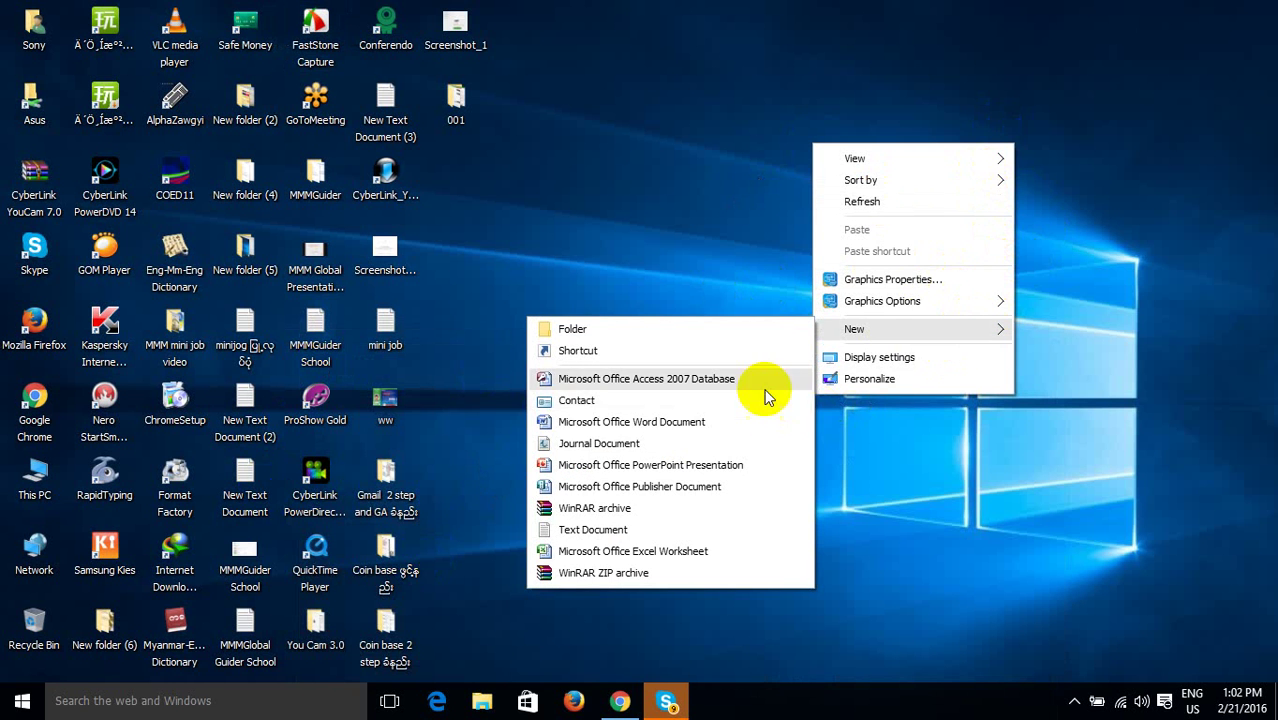
pyautogui.click(588, 527)
pyautogui.click(456, 174)
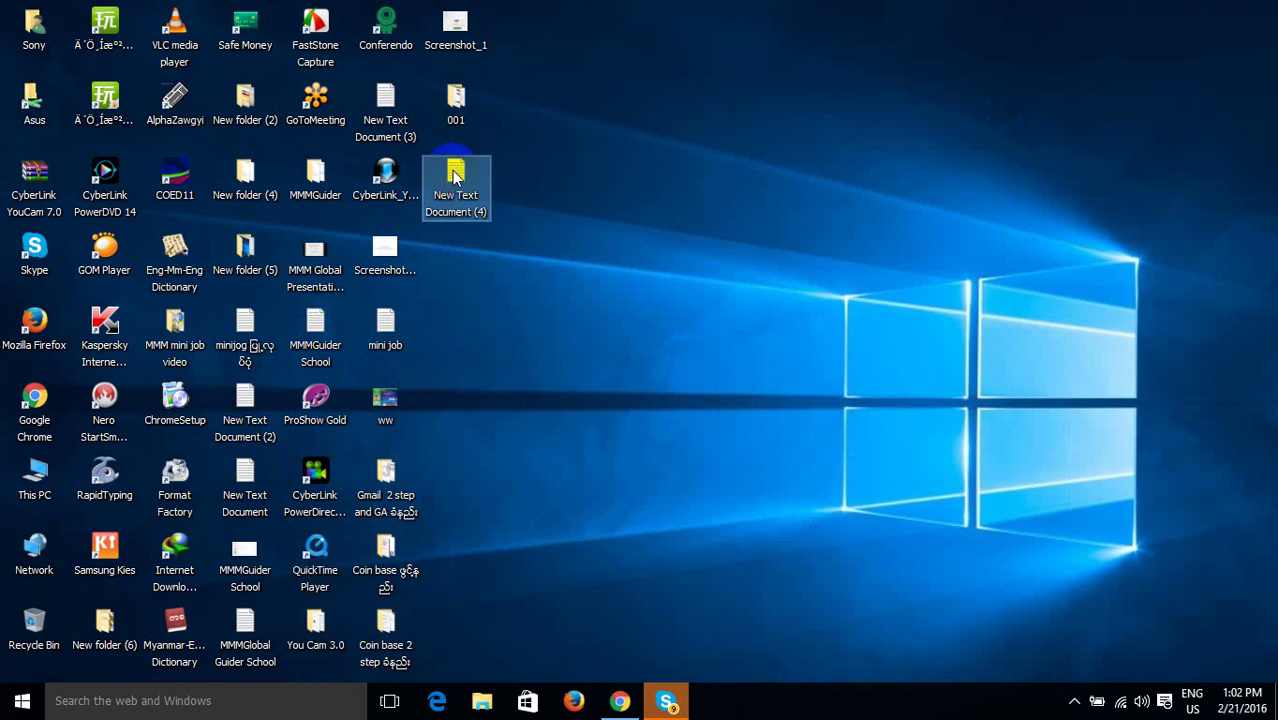
# Paste the Authenticator secret code into the file and save it when closing Notepad.
pyautogui.doubleClick(456, 174)
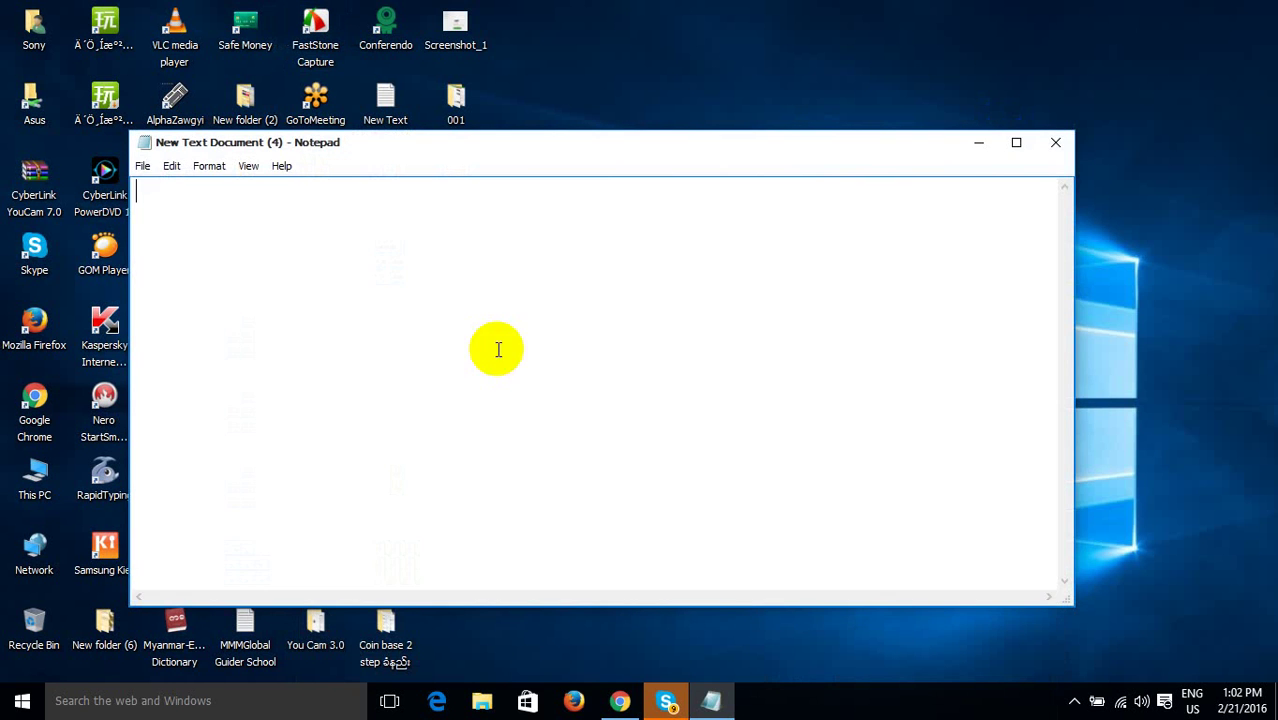
pyautogui.rightClick(148, 207)
pyautogui.click(185, 287)
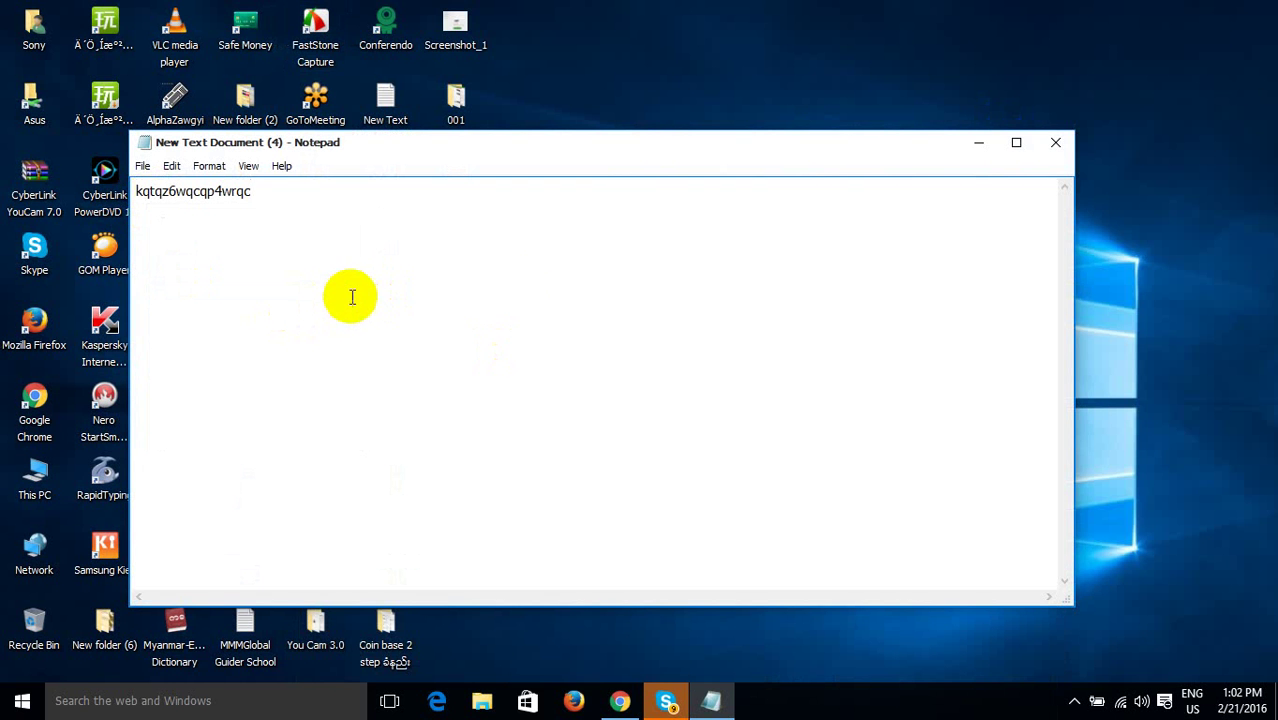
pyautogui.click(1058, 146)
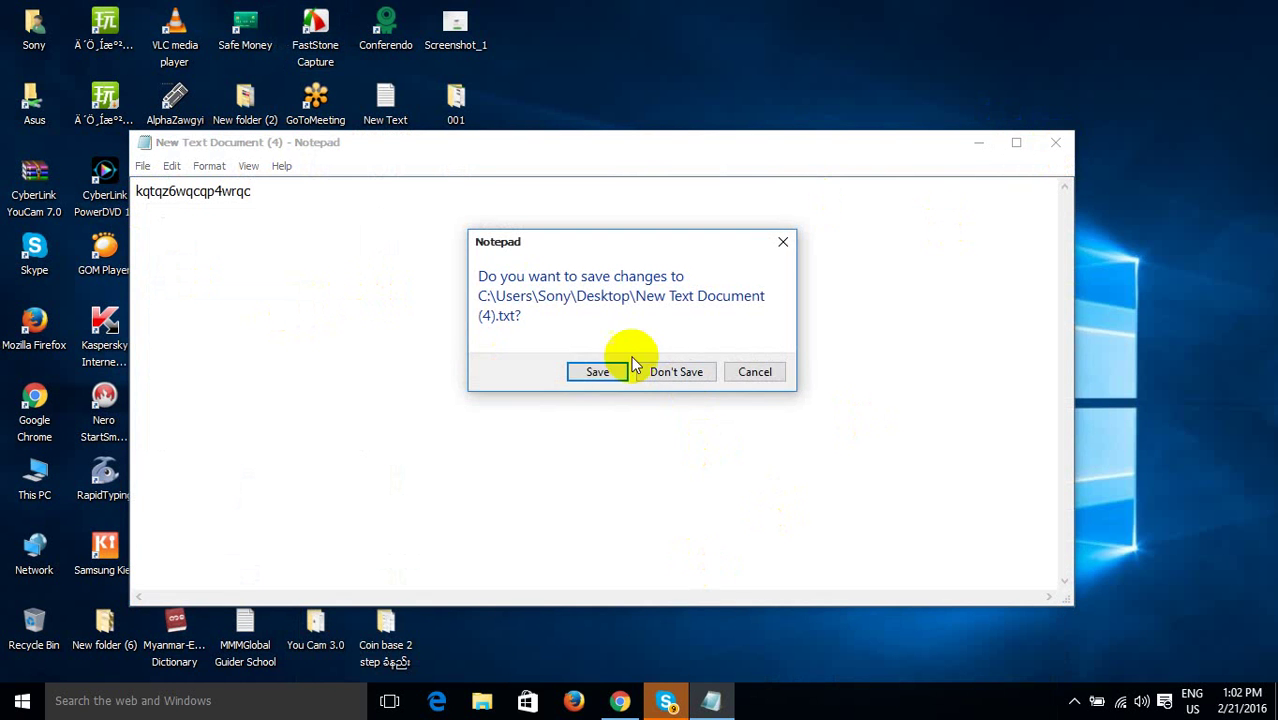
pyautogui.click(604, 372)
pyautogui.click(628, 695)
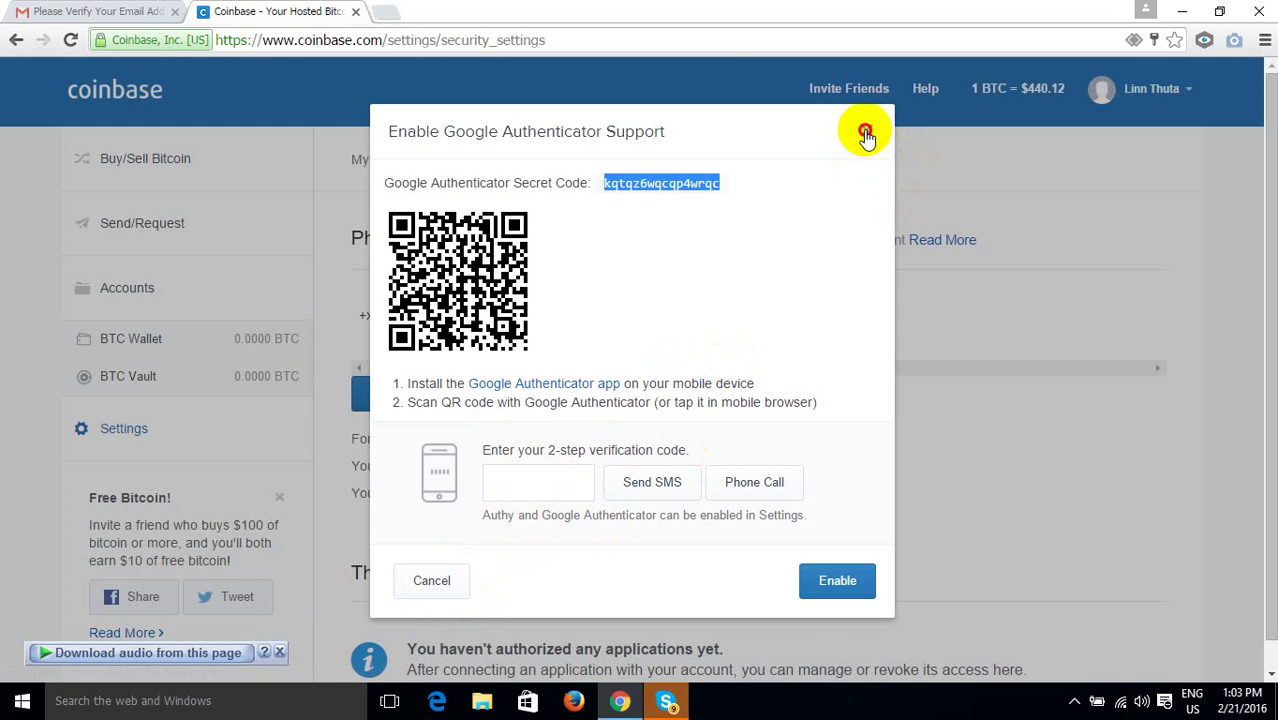
# Close the Enable Google Authenticator Support dialog to return to Security settings.
pyautogui.click(866, 135)
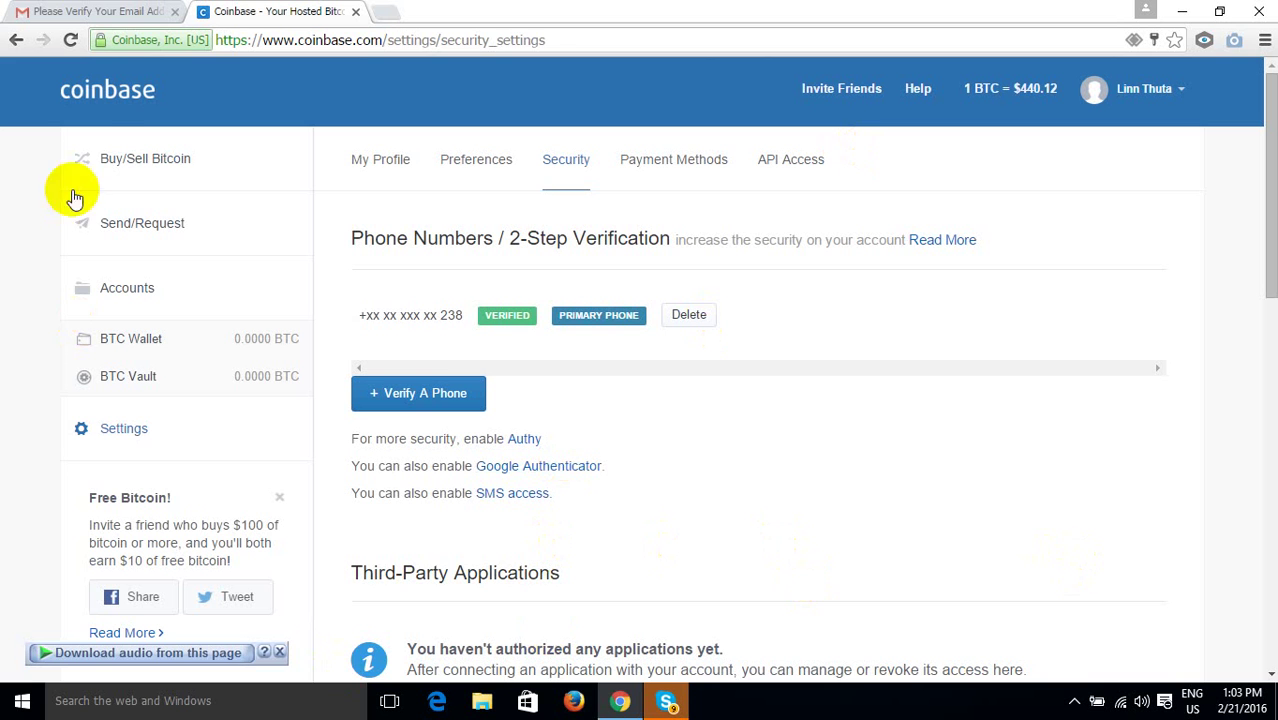